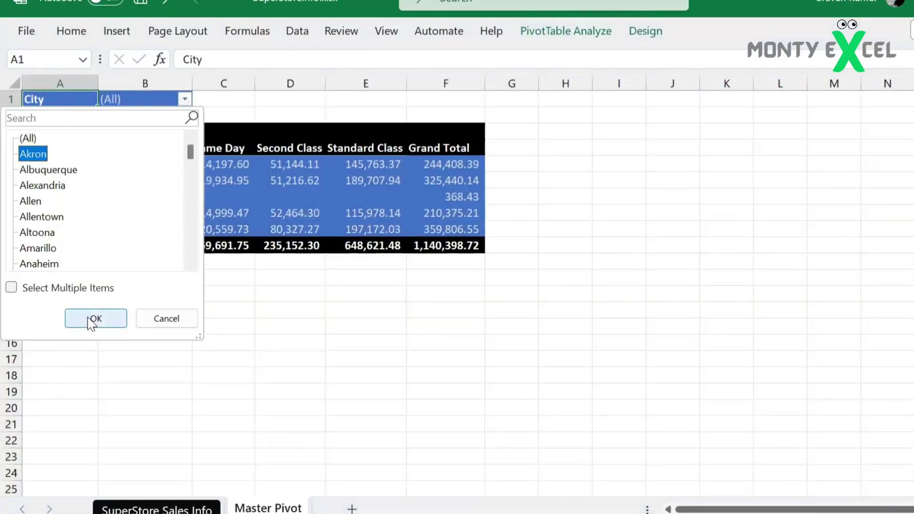
Step: Confirm the city filter, then delete the grouped Albuquerque and Akron sheets
click(92, 319)
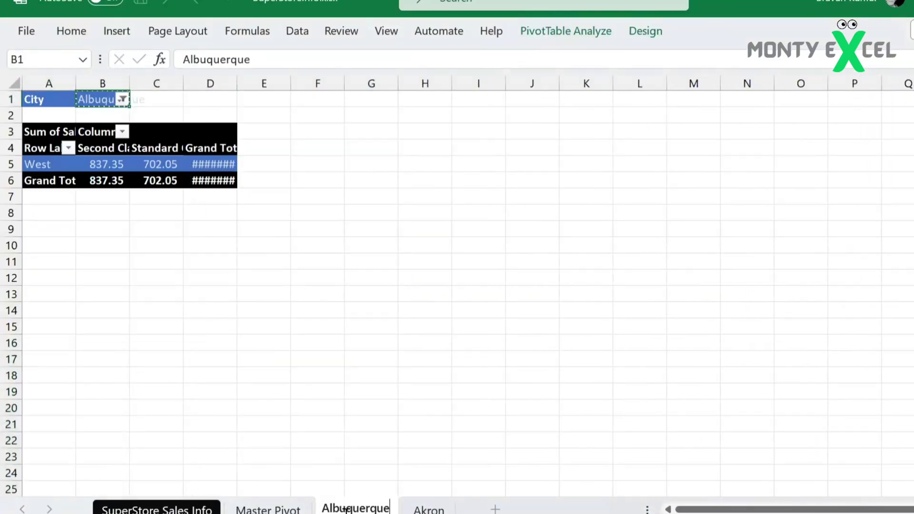
click(385, 402)
shift+click(429, 509)
right_click(428, 509)
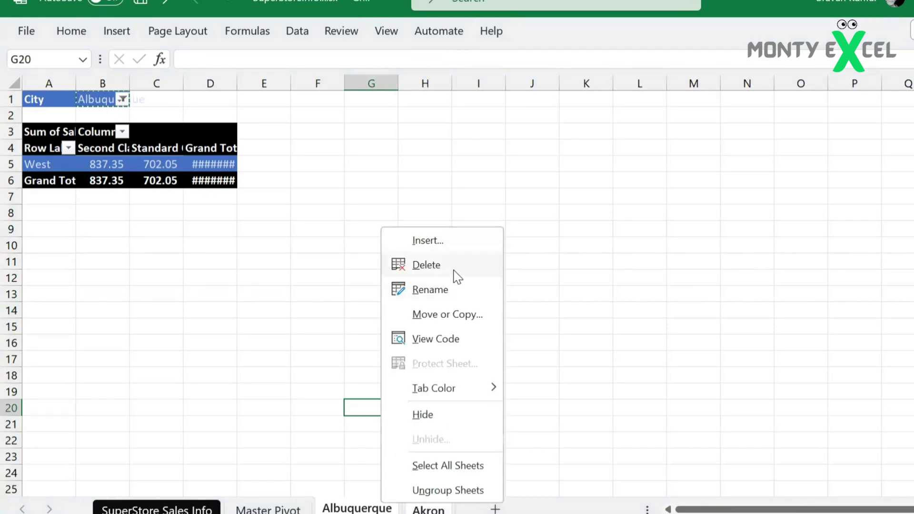
click(456, 266)
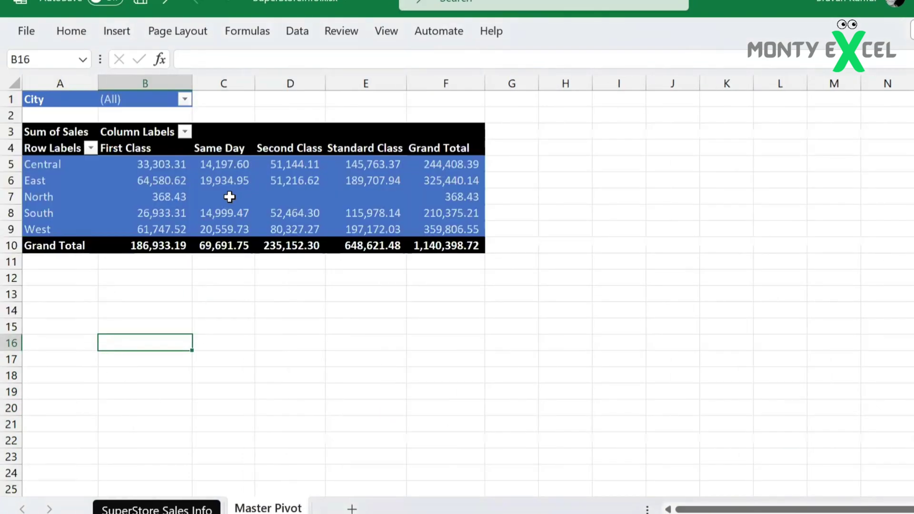
Step: Show the Master Pivot's PivotTable name and options under PivotTable Analyze
click(310, 197)
click(566, 31)
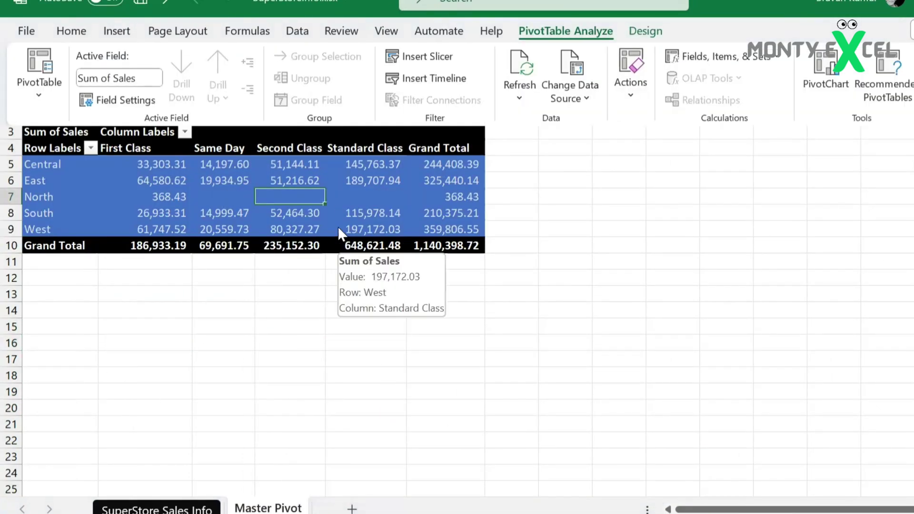
click(40, 95)
Step: Close the PivotTable options list to view the SuperStore Sales Info data
click(190, 282)
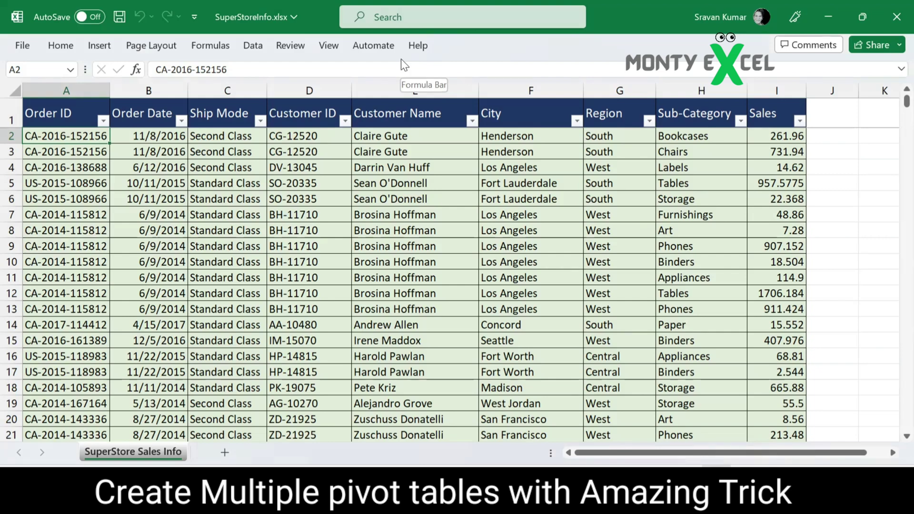
click(71, 116)
click(167, 120)
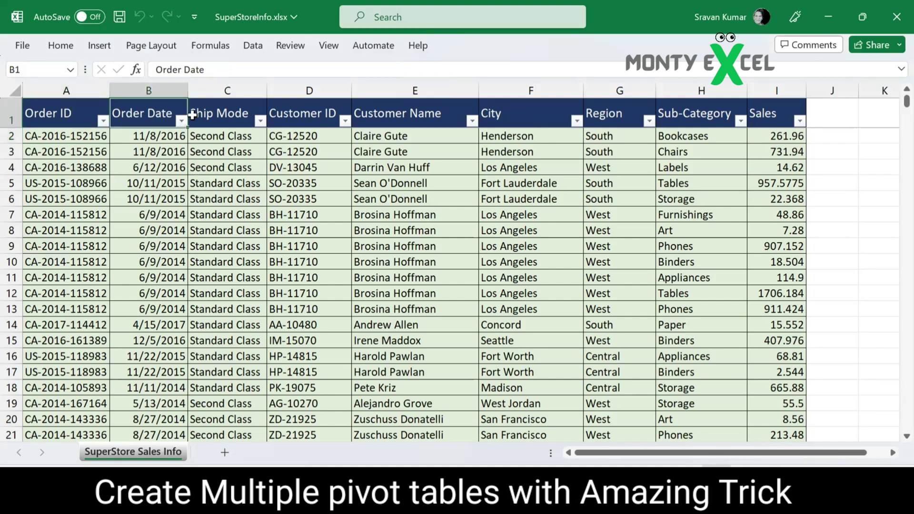
click(205, 113)
click(333, 114)
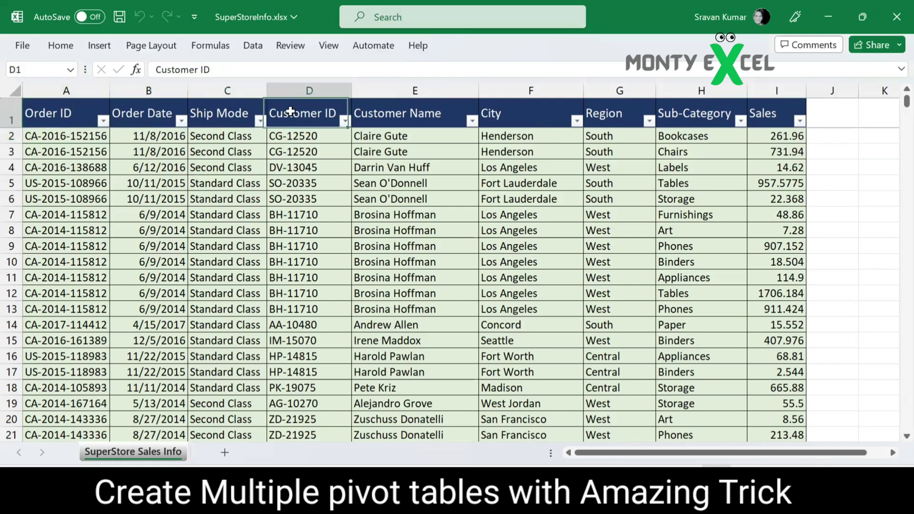
click(380, 110)
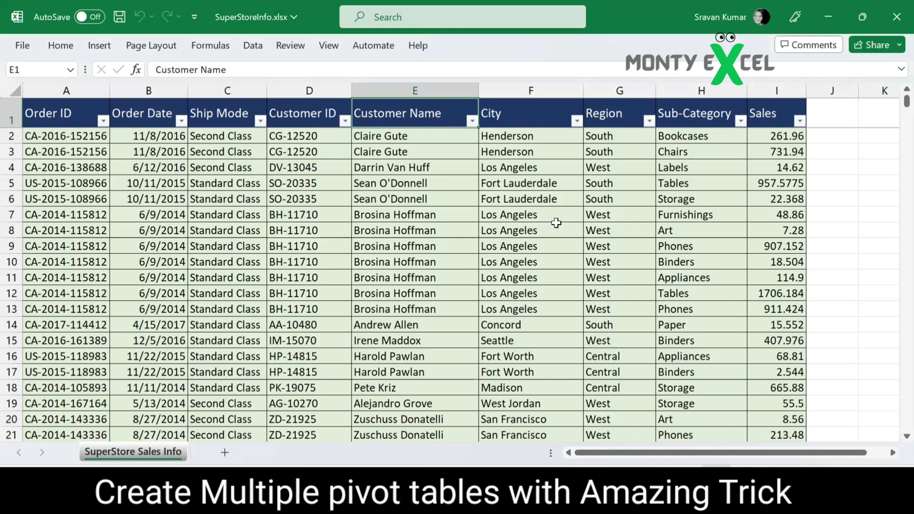
click(577, 122)
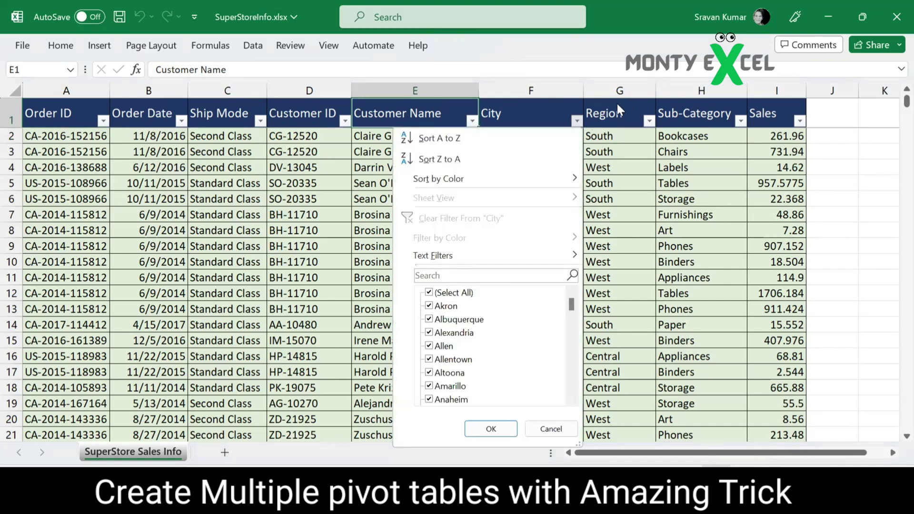
click(630, 119)
click(649, 120)
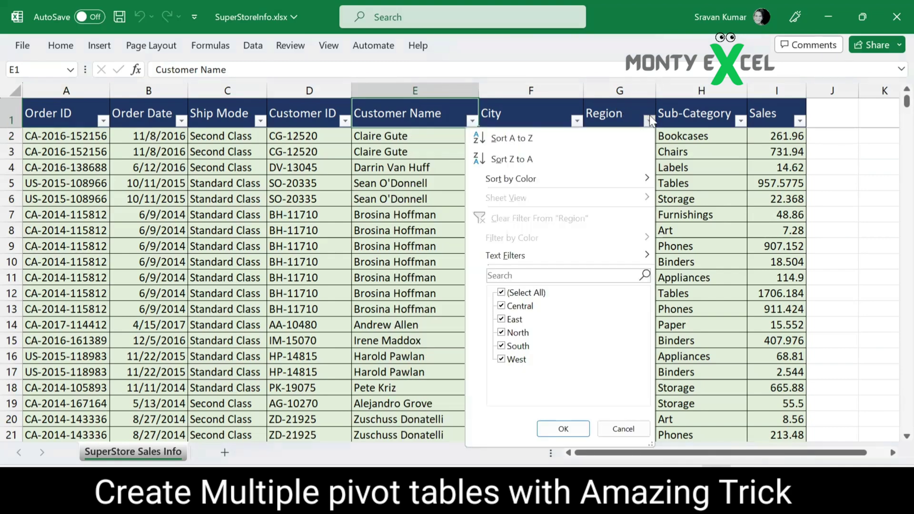
click(651, 116)
click(664, 115)
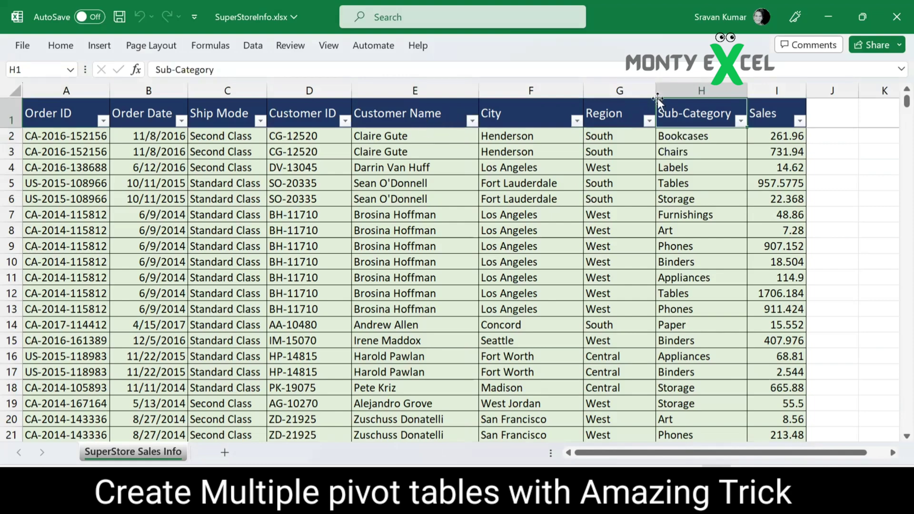
click(800, 121)
click(542, 177)
Step: Create a PivotTable from the sales table range A1:I5001 on a new worksheet
key(ctrl+Home)
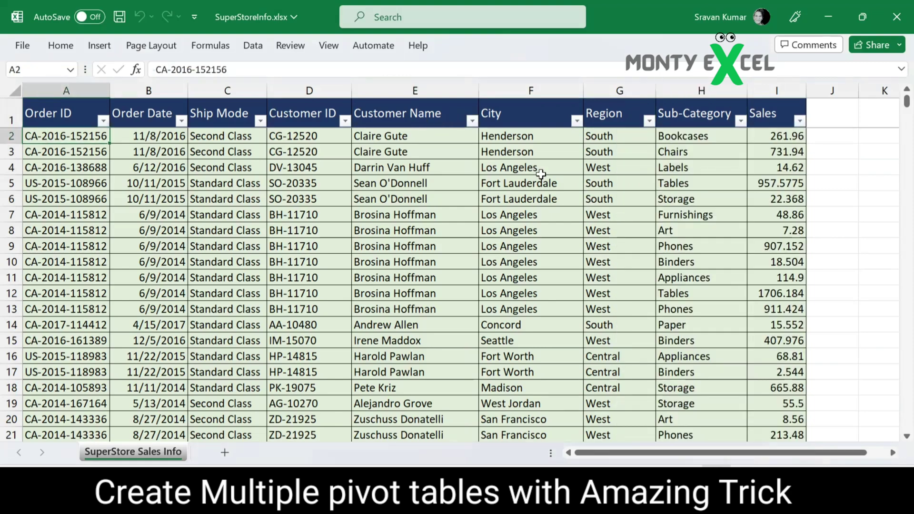
key(alt+n)
key(v)
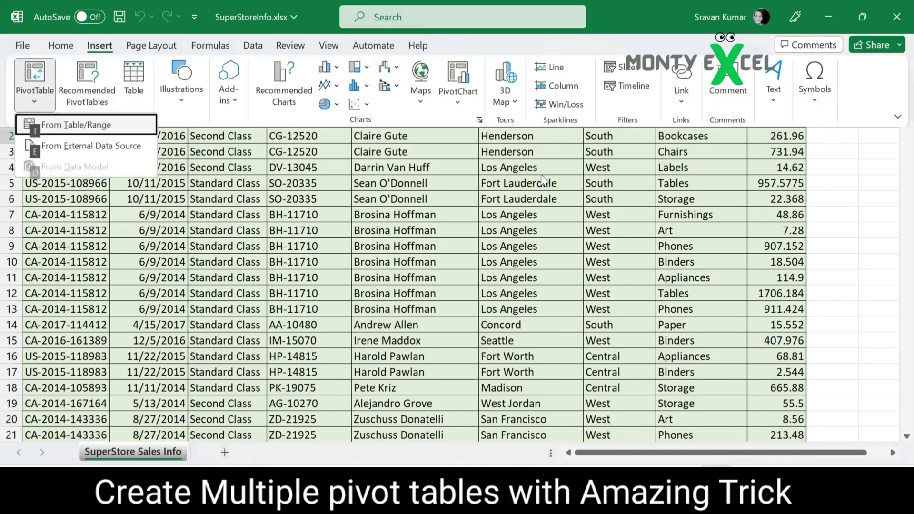
key(t)
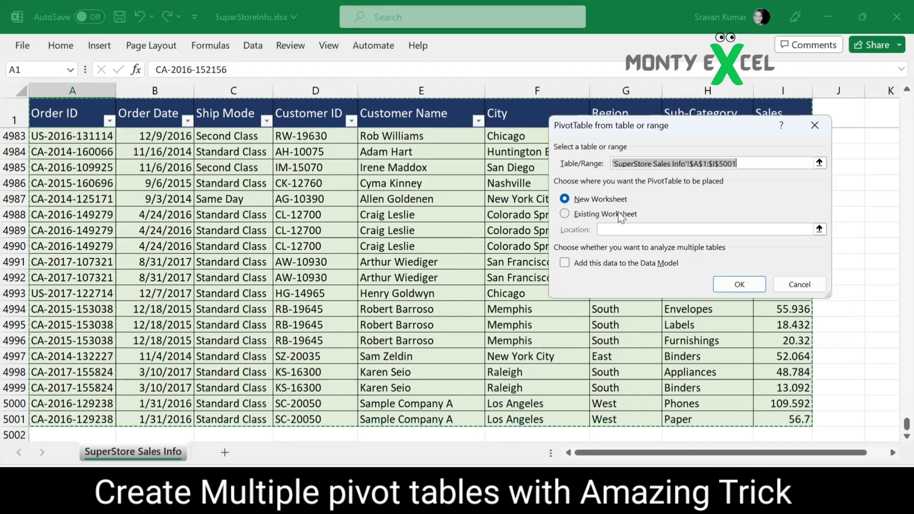
click(740, 288)
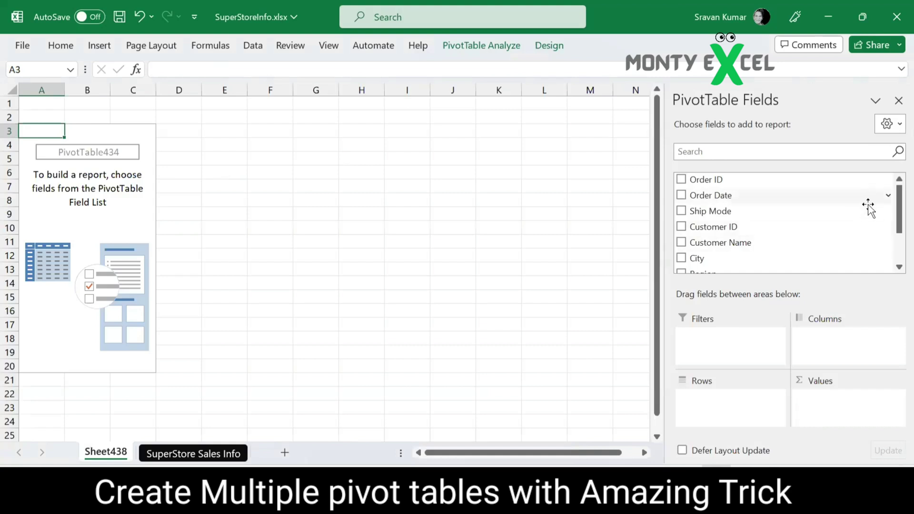
Step: Place City in Filters, Region in Rows, Ship Mode in Columns and Sum of Sales in Values
drag(899, 207, 894, 273)
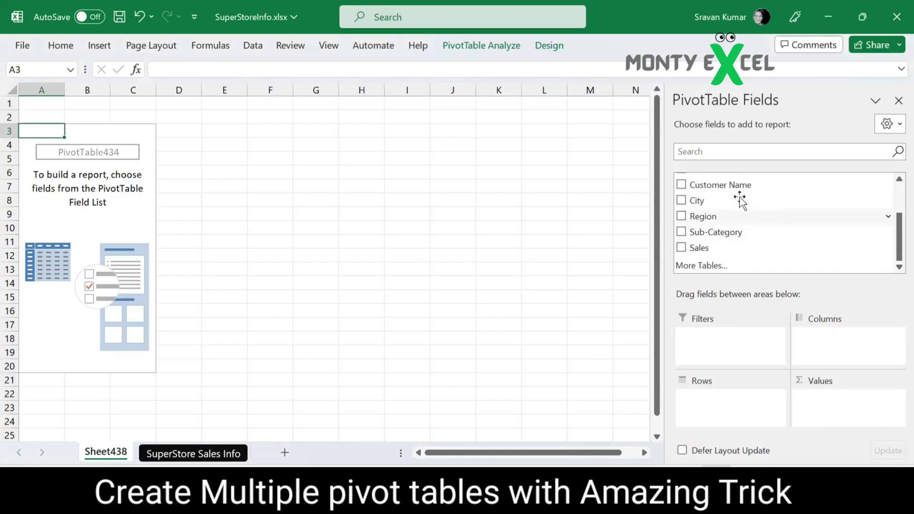
drag(706, 202, 729, 351)
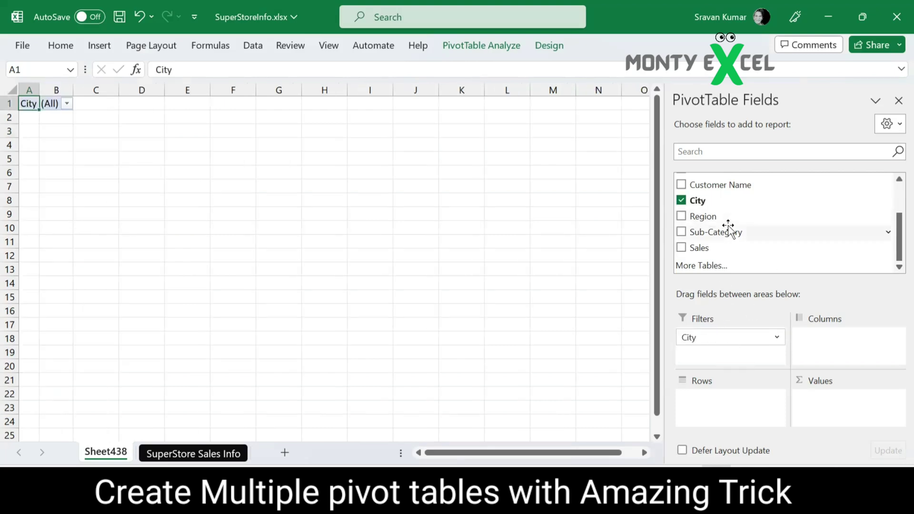
drag(711, 220, 751, 403)
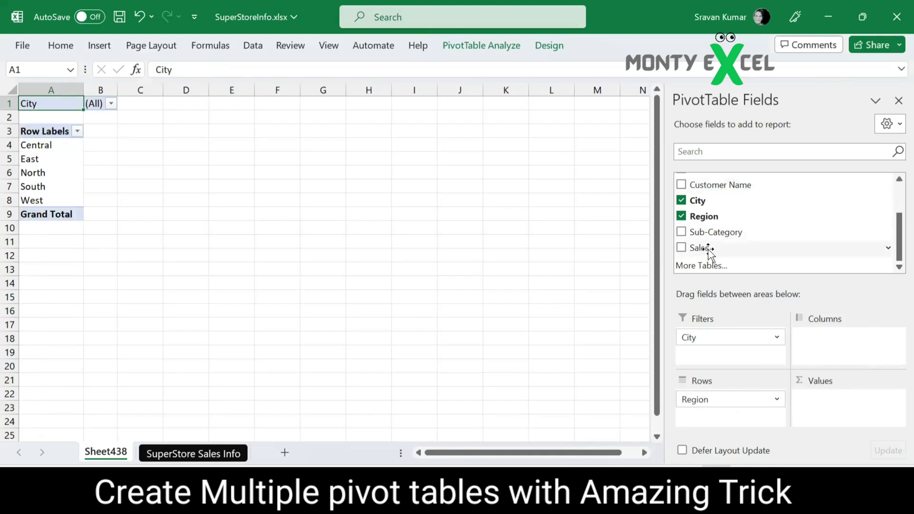
drag(709, 250, 838, 398)
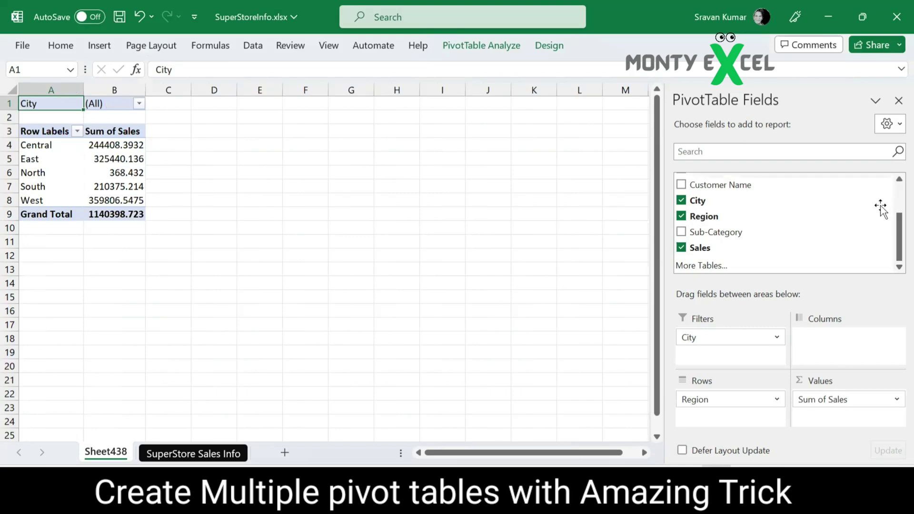
scroll(894, 230, up, 3)
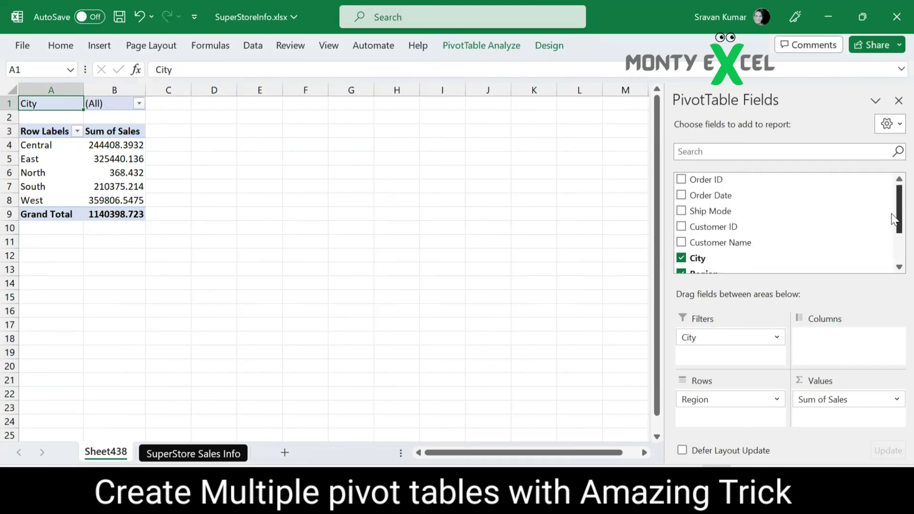
drag(712, 211, 835, 353)
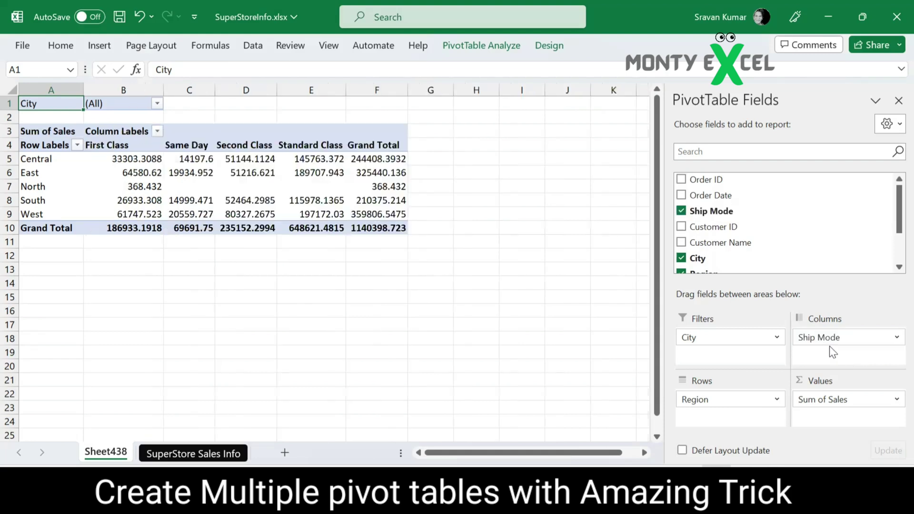
click(897, 99)
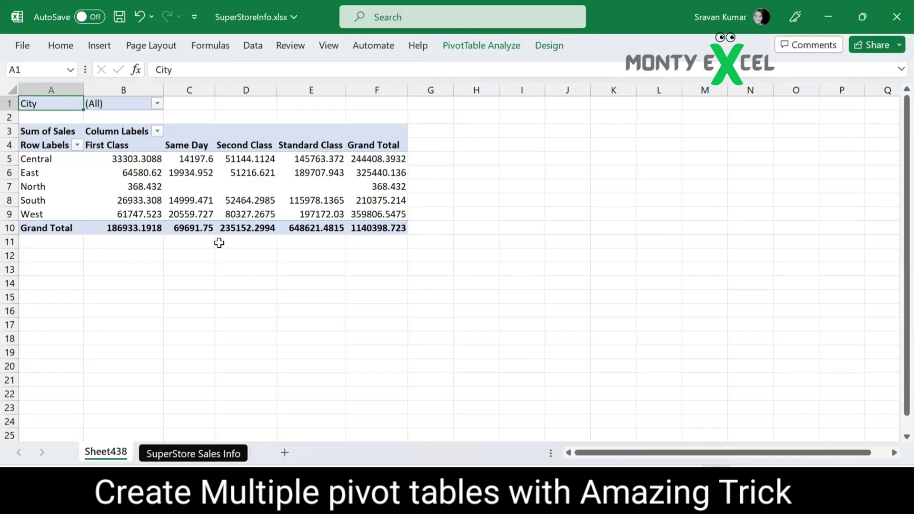
Step: Format the pivot's sales figures with thousands separators
mouse_move(205, 199)
drag(123, 157, 365, 229)
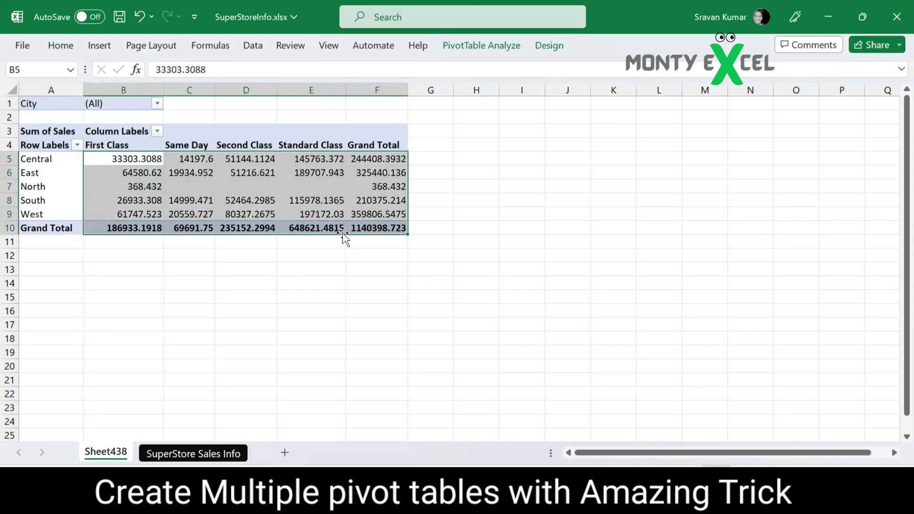
click(66, 45)
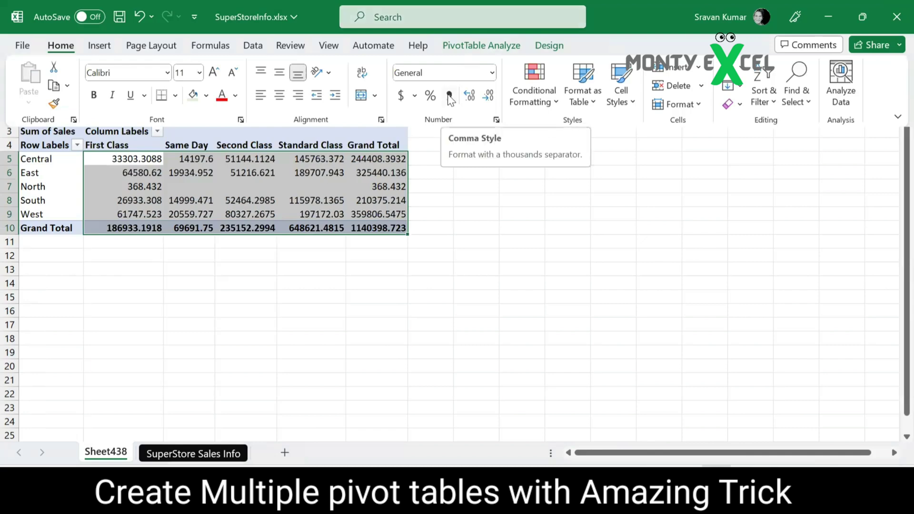
click(449, 96)
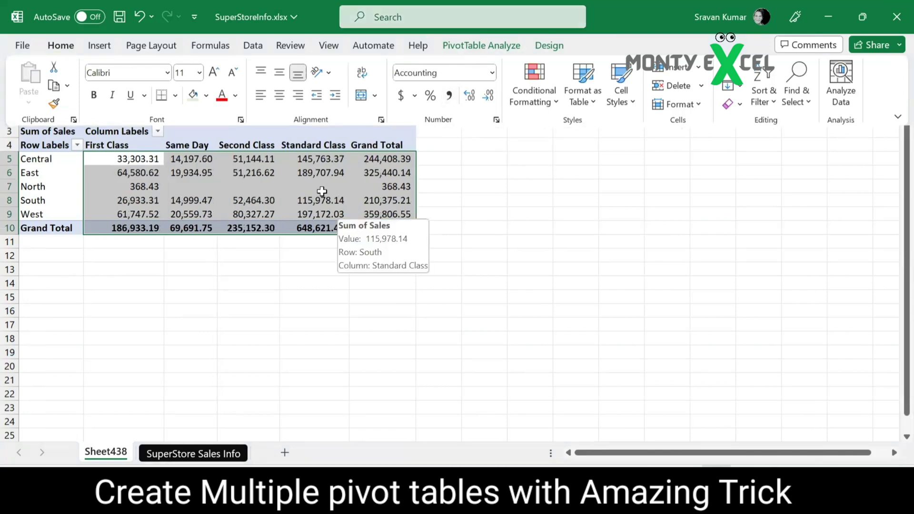
click(191, 172)
Step: Apply a dark blue PivotTable style from the Dark section of the styles gallery
click(542, 47)
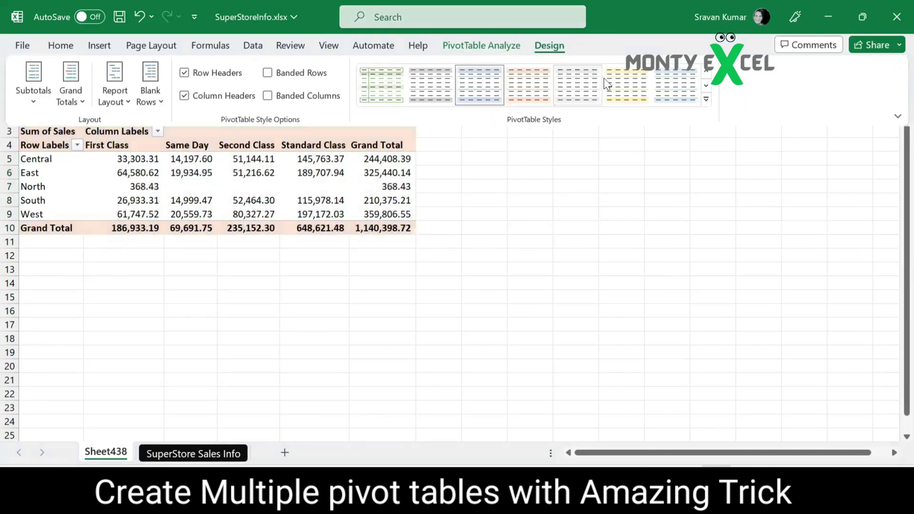
click(707, 101)
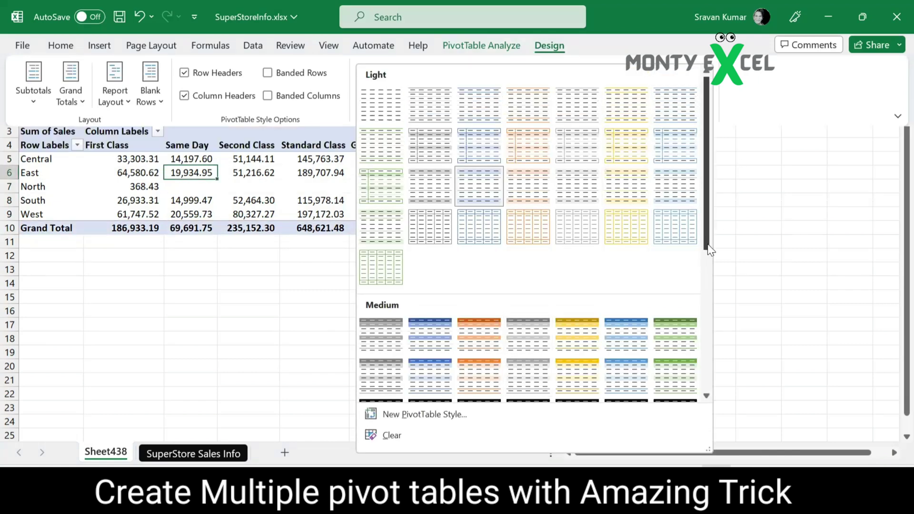
drag(706, 246, 711, 381)
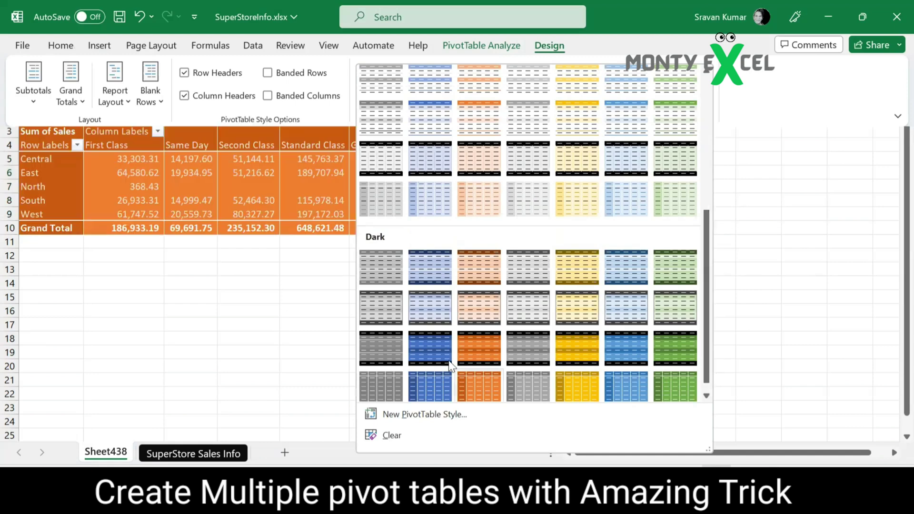
click(428, 347)
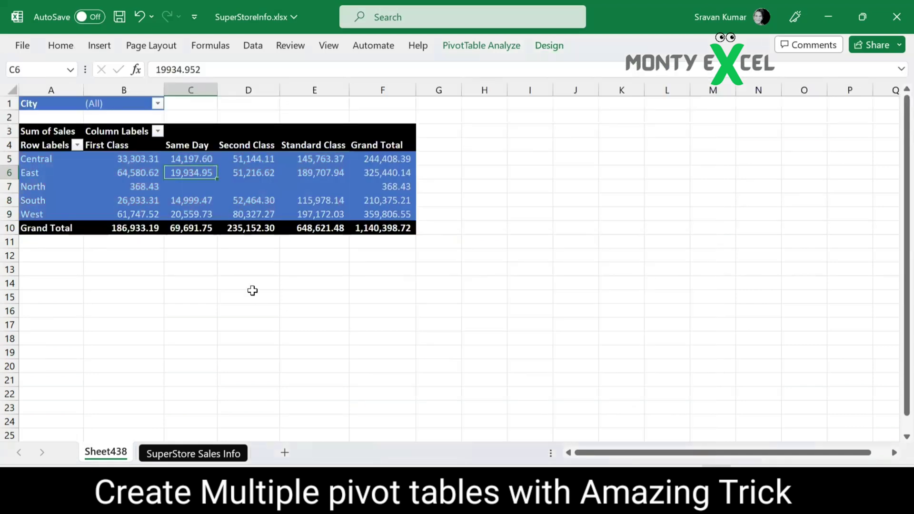
key(ctrl+Home)
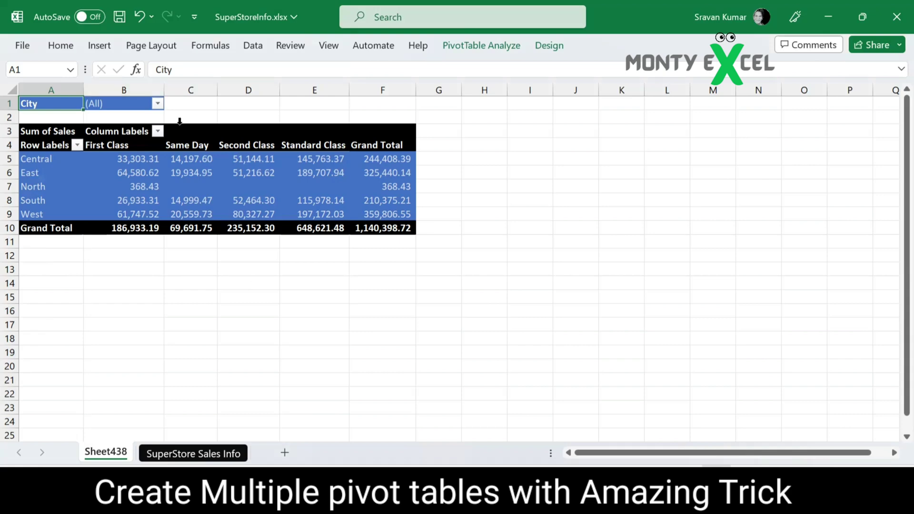
Step: Review the City filter list, leaving it set to (All)
click(157, 103)
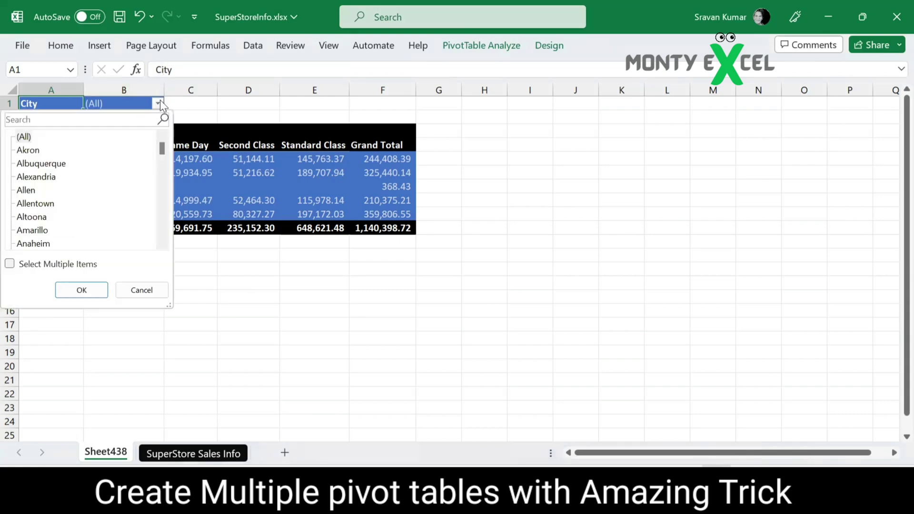
drag(162, 148, 135, 305)
click(82, 291)
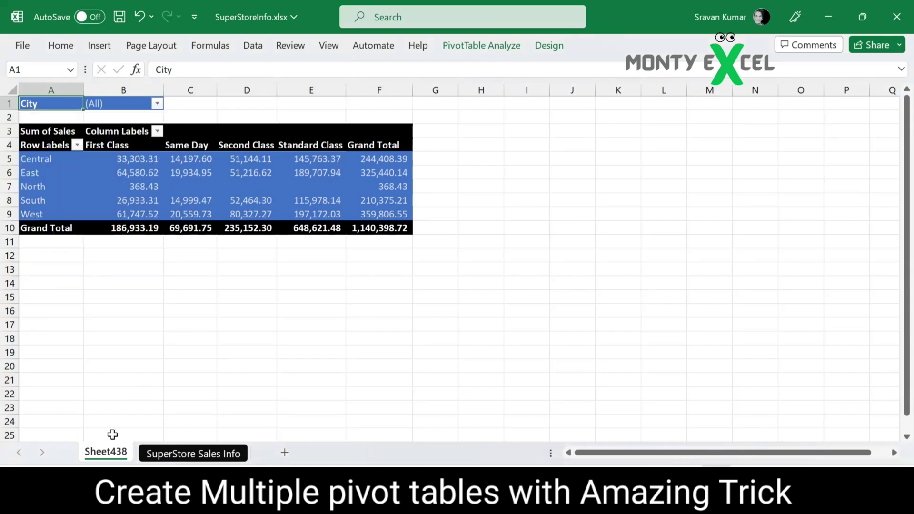
Step: Rename sheet Sheet438 to 'Master Pivot'
double_click(109, 452)
text(M)
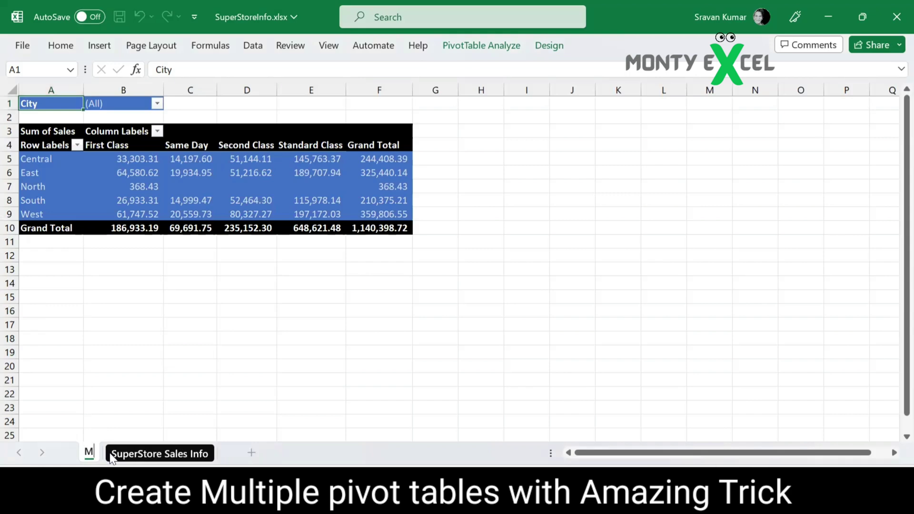
text(aster Pivot)
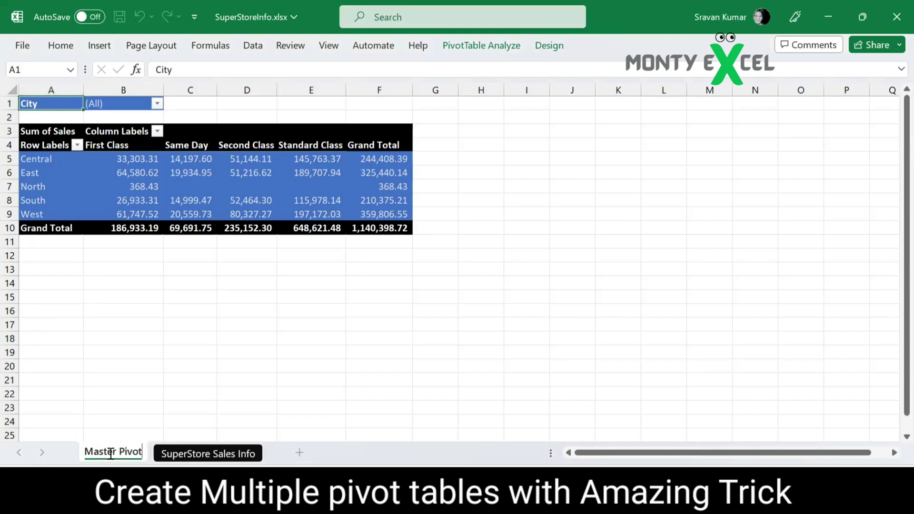
key(Return)
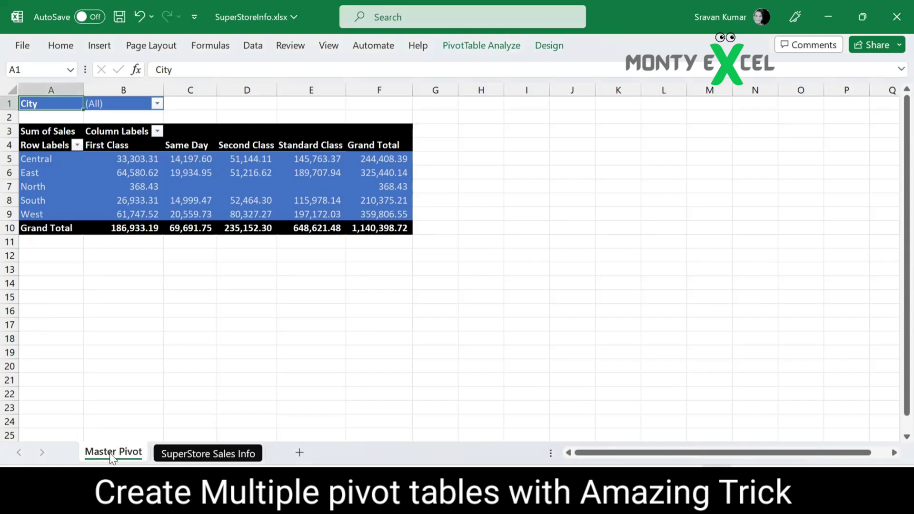
Step: Move the Master Pivot sheet after SuperStore Sales Info
click(236, 455)
drag(107, 458, 252, 453)
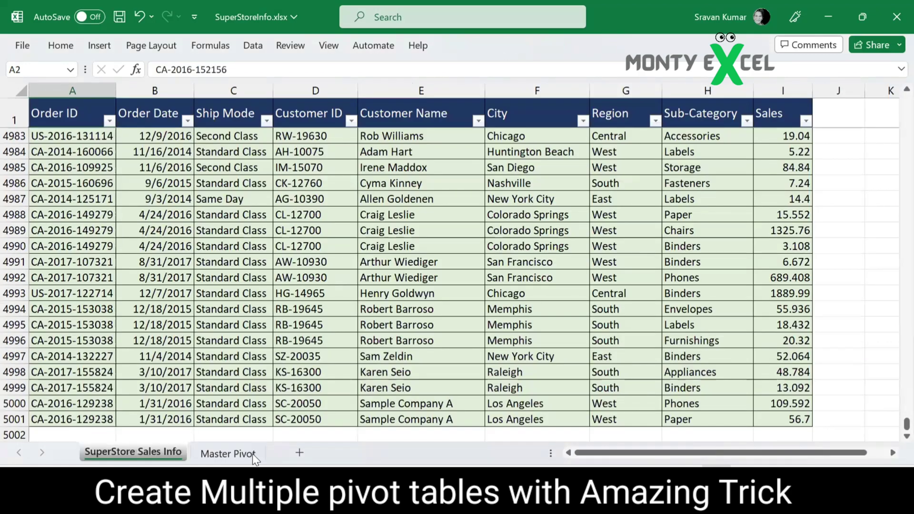
click(252, 453)
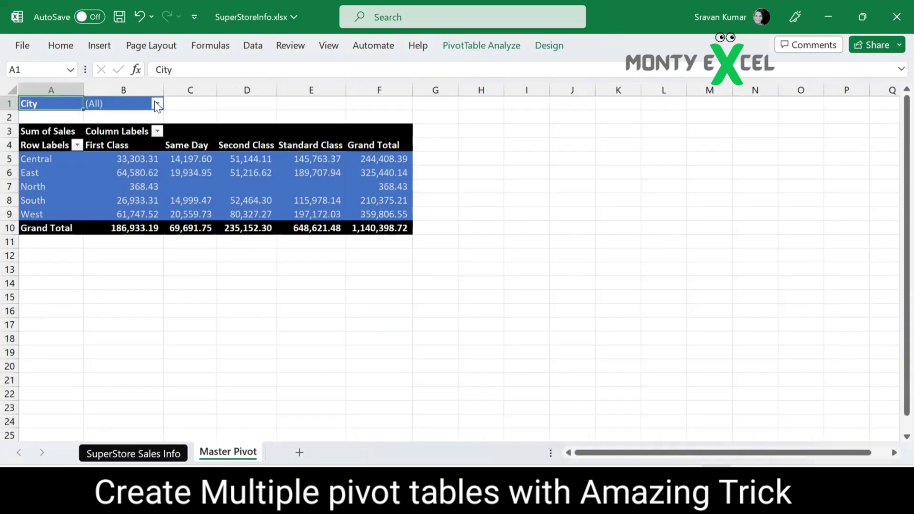
Step: Filter the pivot's City to Akron, copy A1:E6, and add a blank sheet
click(157, 104)
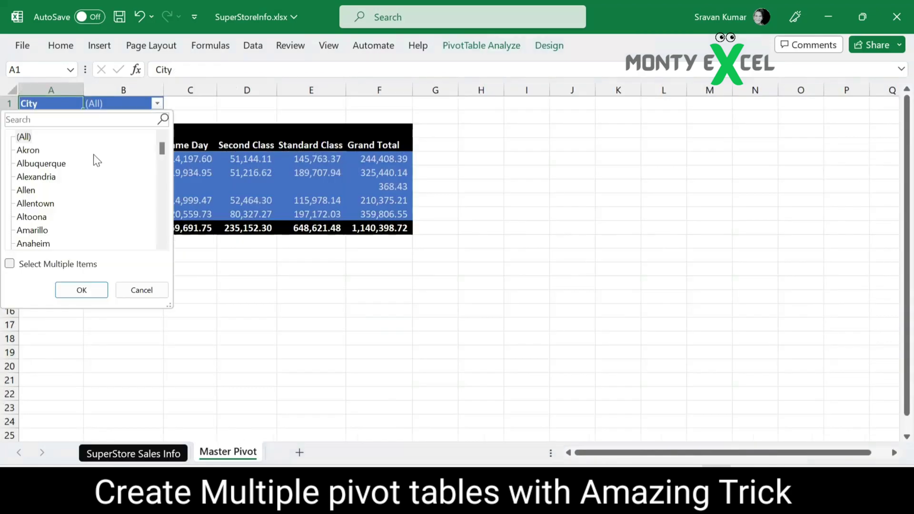
click(29, 151)
click(76, 292)
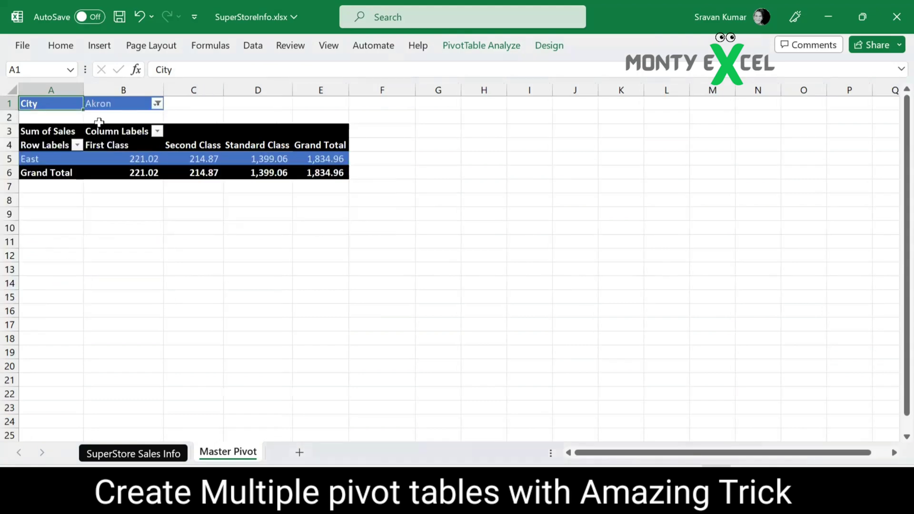
shift+click(332, 171)
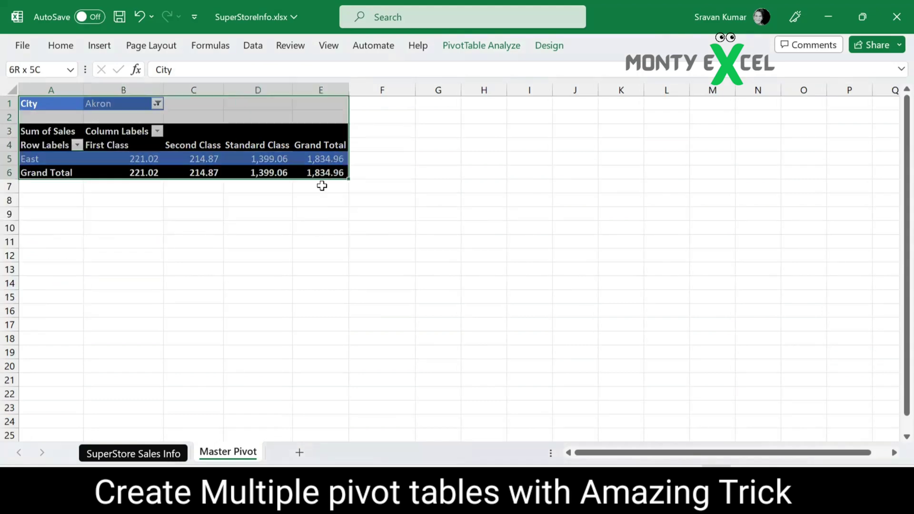
key(ctrl+c)
click(298, 452)
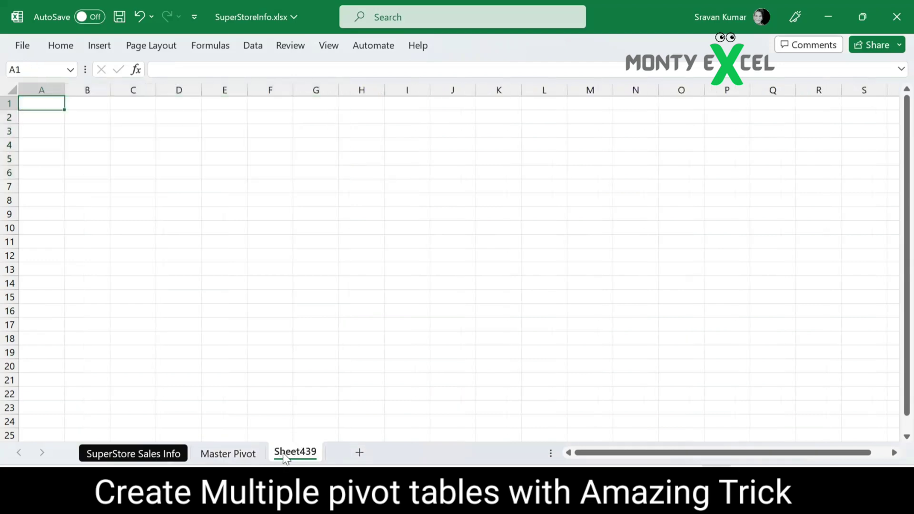
Step: Paste the Akron pivot and rename the new sheet 'Akron' using cell B1's city name
key(ctrl+v)
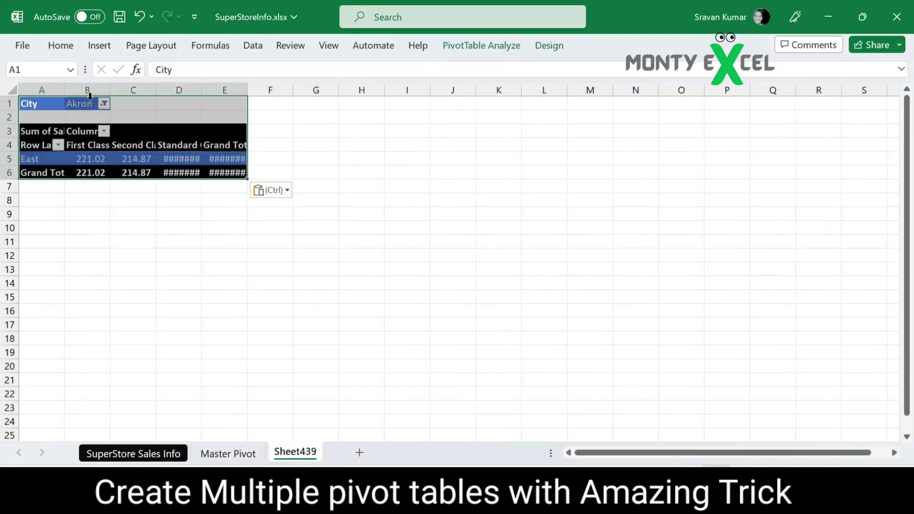
click(89, 103)
key(ctrl+c)
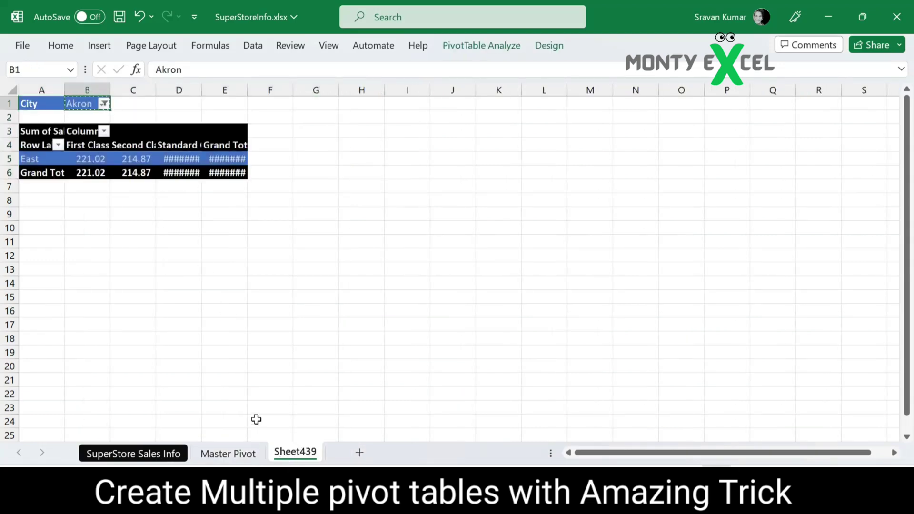
double_click(295, 452)
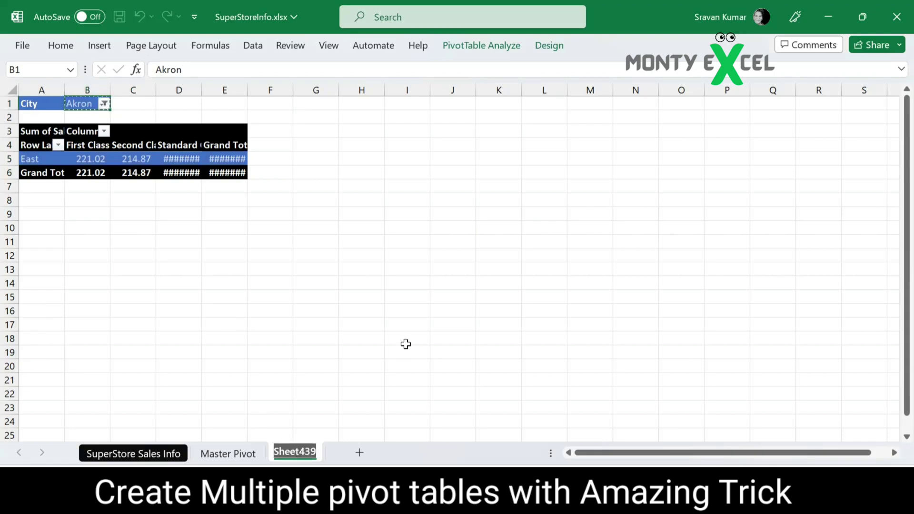
key(ctrl+v)
key(Return)
click(210, 305)
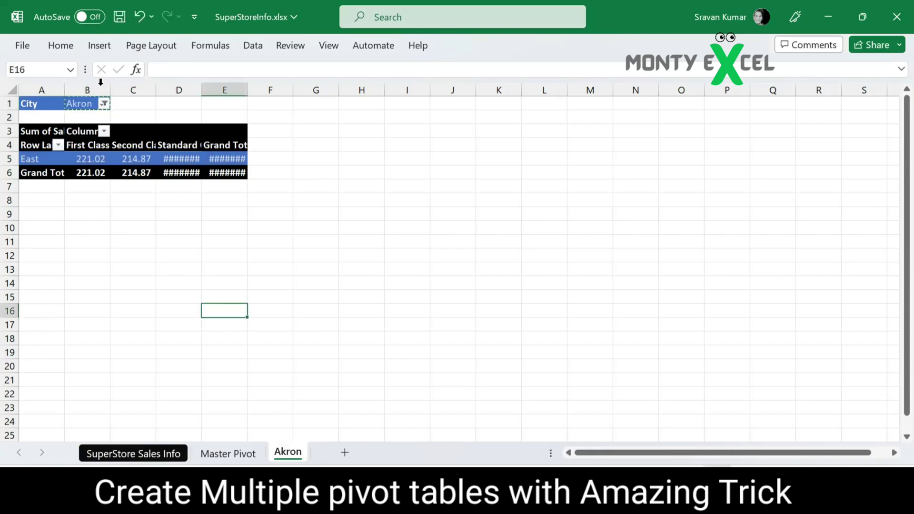
Step: Autofit columns A:E so all values show, then return to Master Pivot
drag(37, 89, 246, 89)
double_click(246, 89)
click(257, 324)
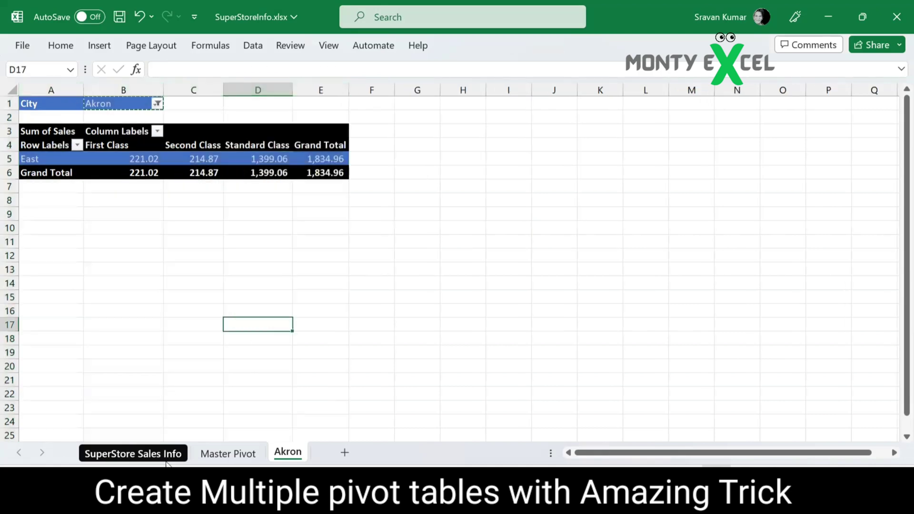
click(211, 455)
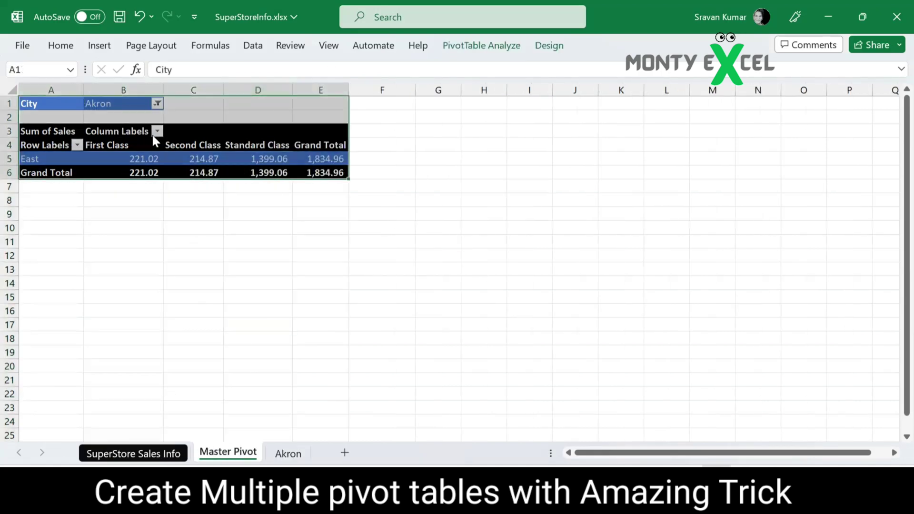
Step: Filter City to Albuquerque and paste its pivot A1:D6 into a new sheet
click(156, 104)
click(41, 164)
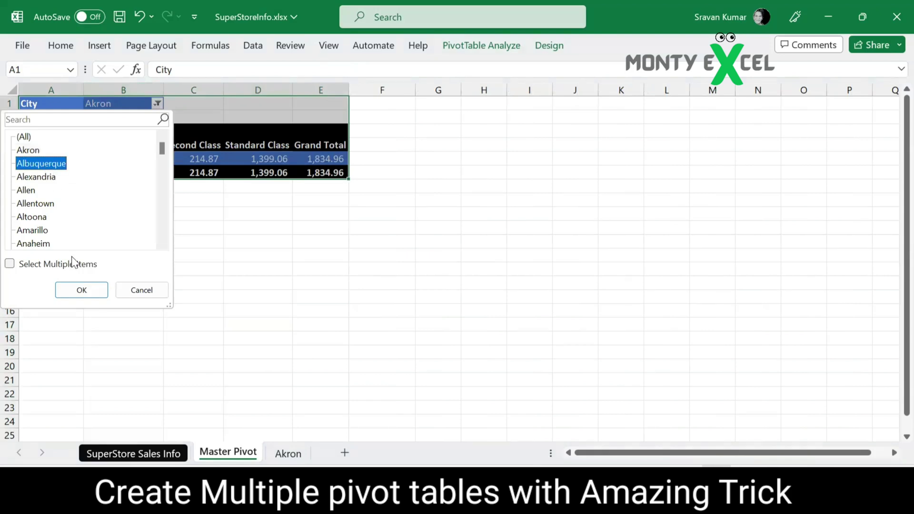
click(79, 290)
drag(54, 107, 264, 173)
key(ctrl+c)
click(345, 453)
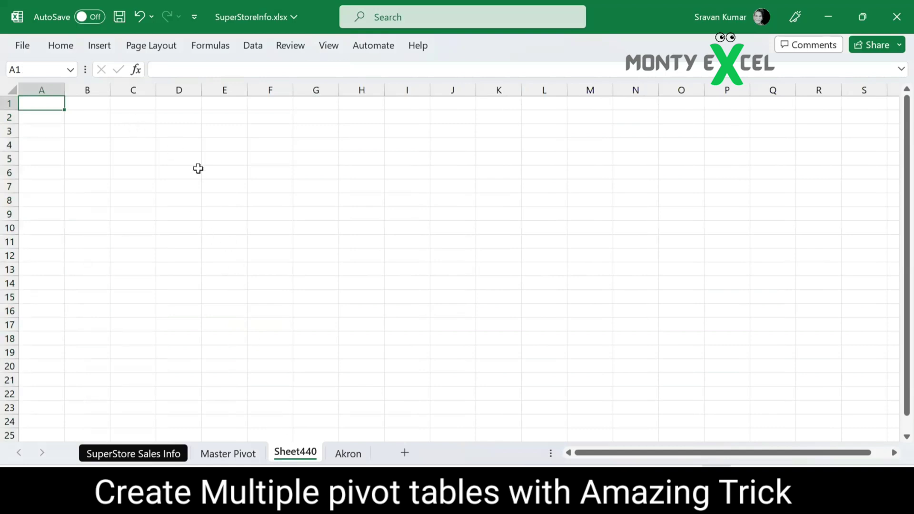
key(ctrl+v)
Step: Rename the new sheet 'Albuquerque' using the city name from cell B1
double_click(288, 452)
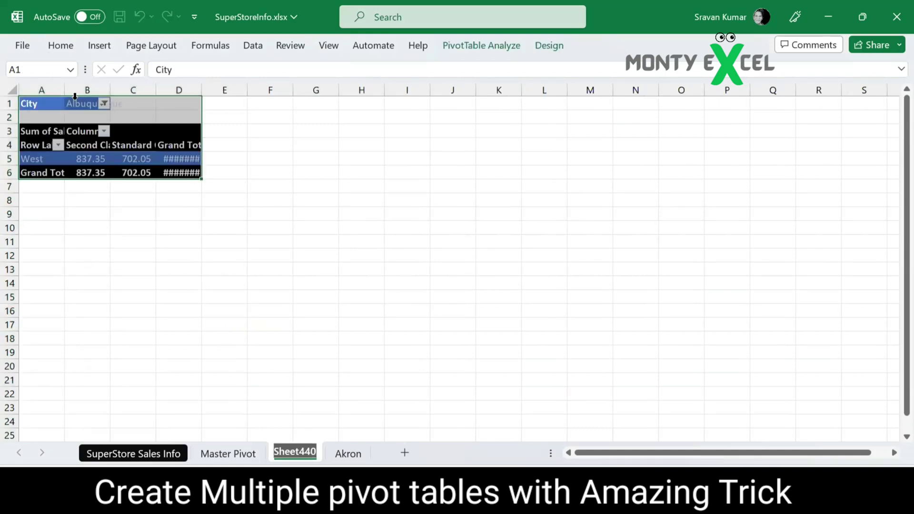
click(103, 103)
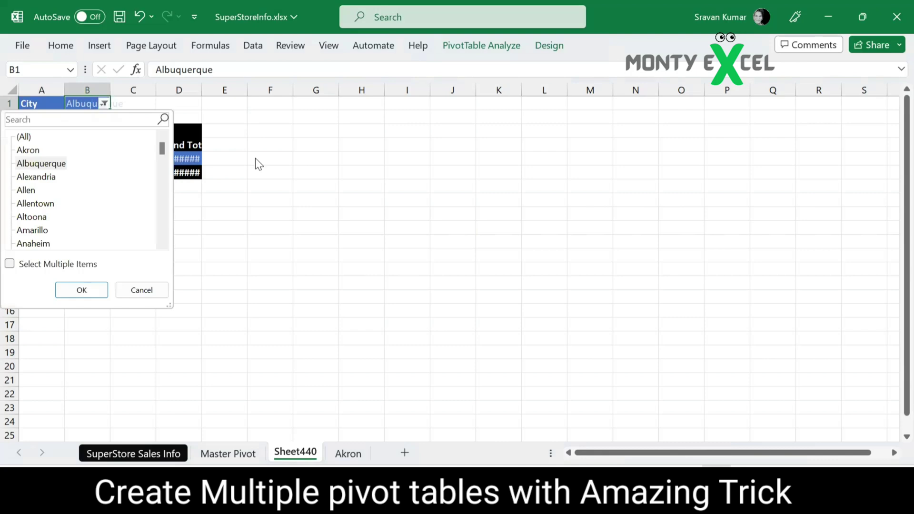
key(Escape)
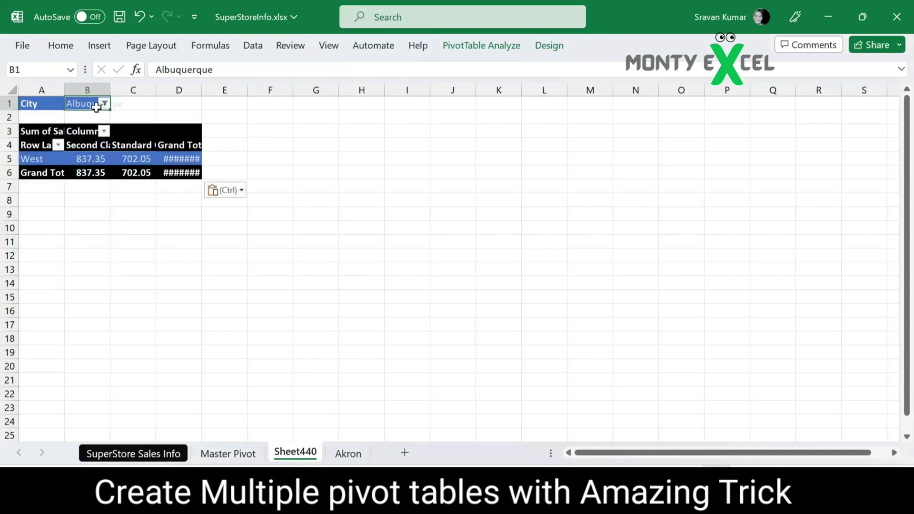
key(alt+Down)
key(Escape)
double_click(295, 452)
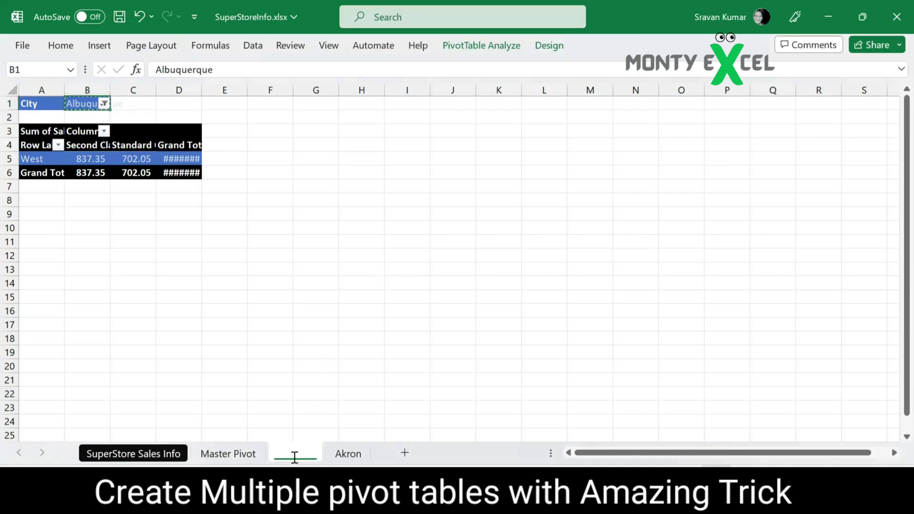
key(ctrl+v)
click(328, 361)
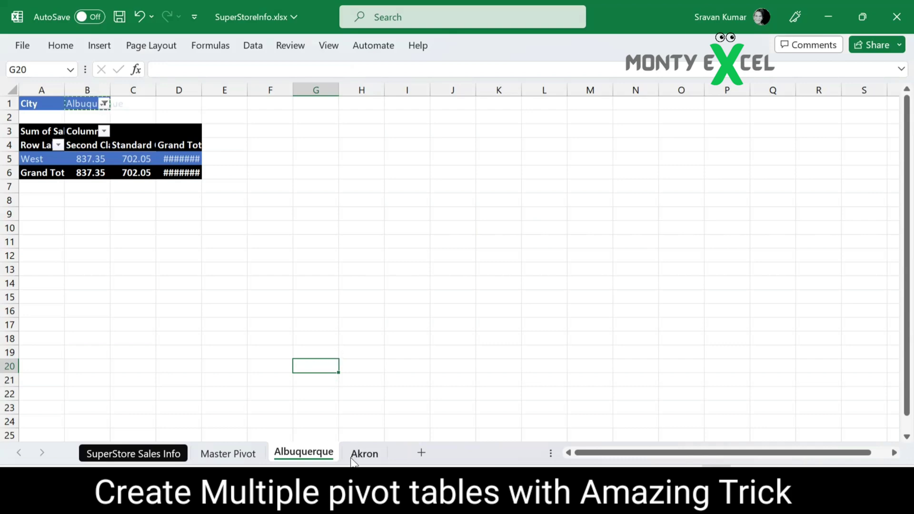
Step: Delete the grouped Albuquerque and Akron sheets, confirming the permanent-deletion warning
ctrl+click(366, 456)
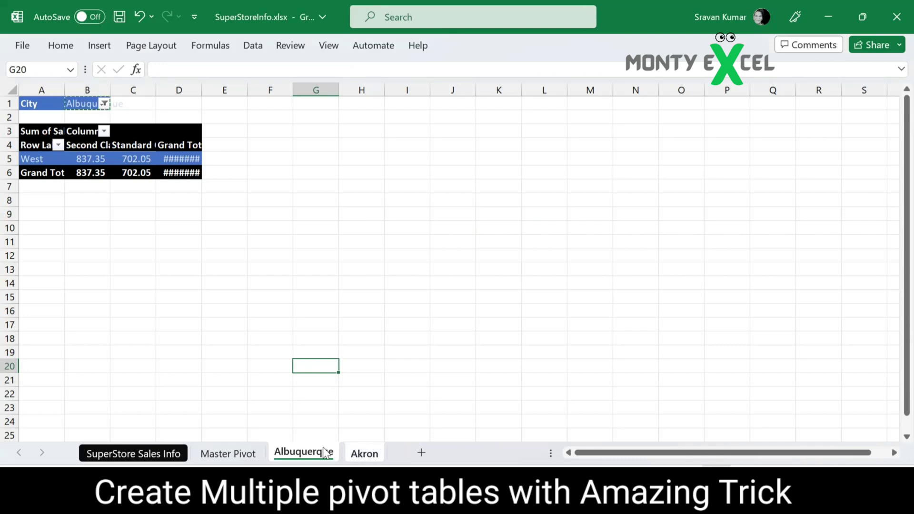
right_click(326, 453)
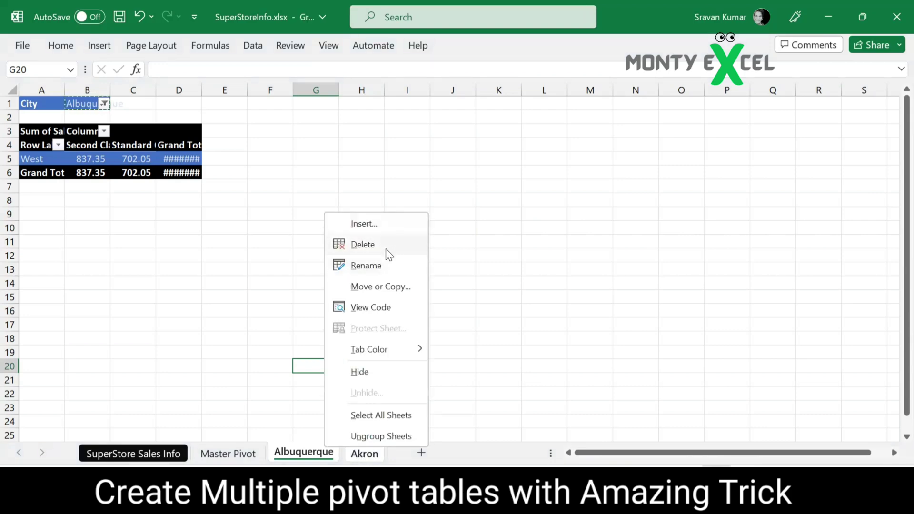
click(386, 248)
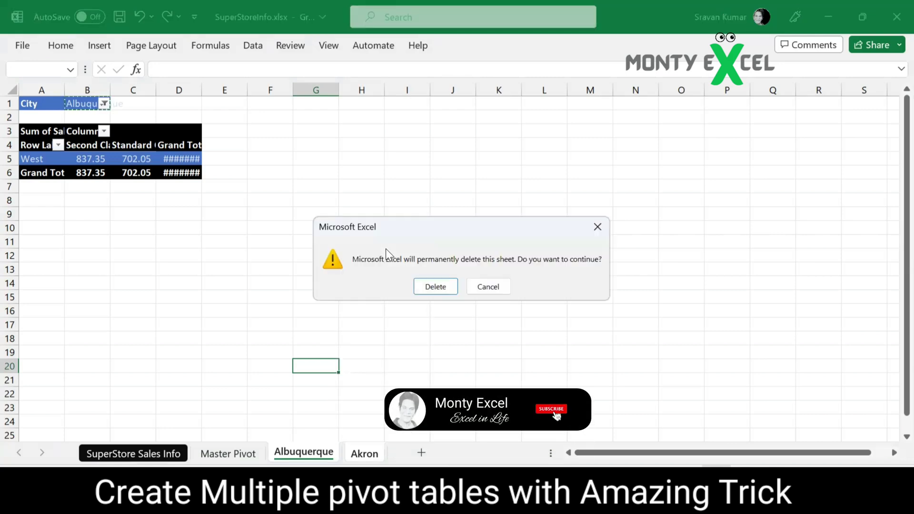
key(Return)
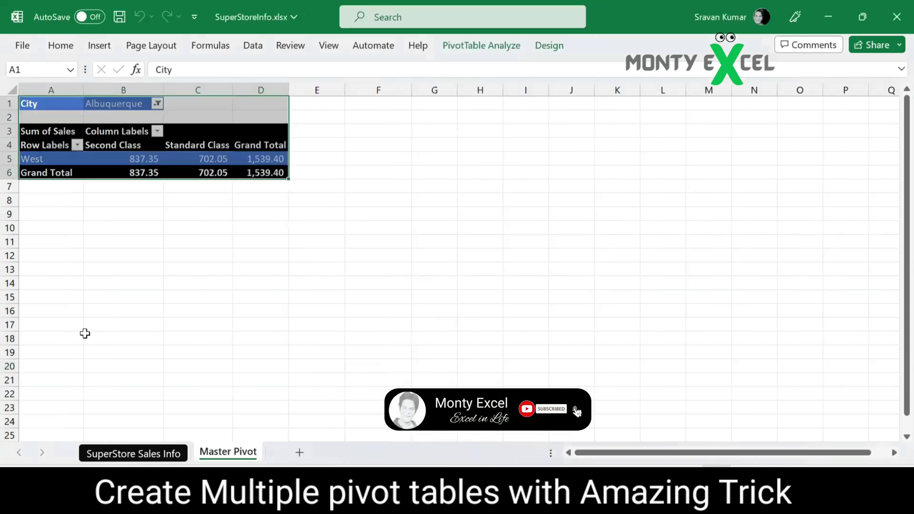
click(168, 350)
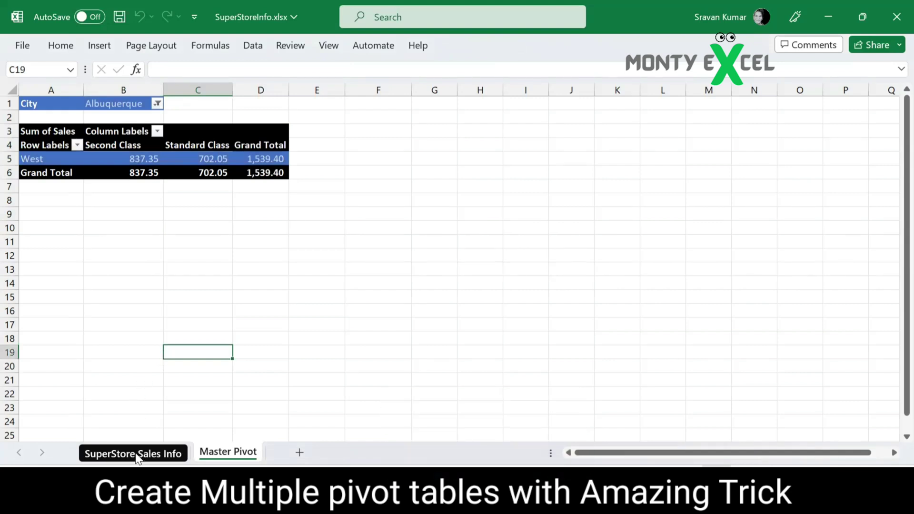
Step: Set the City filter in B1 back to (All) so every region and ship mode shows
click(137, 311)
click(157, 103)
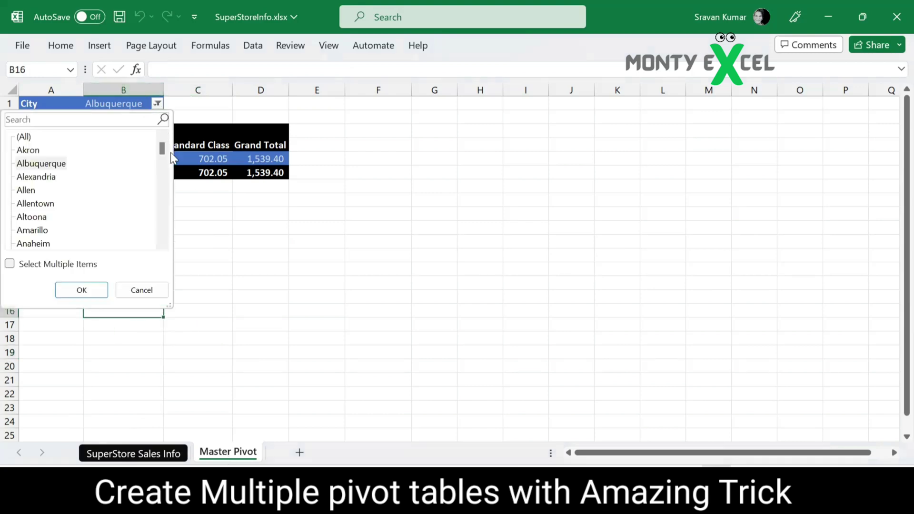
click(24, 137)
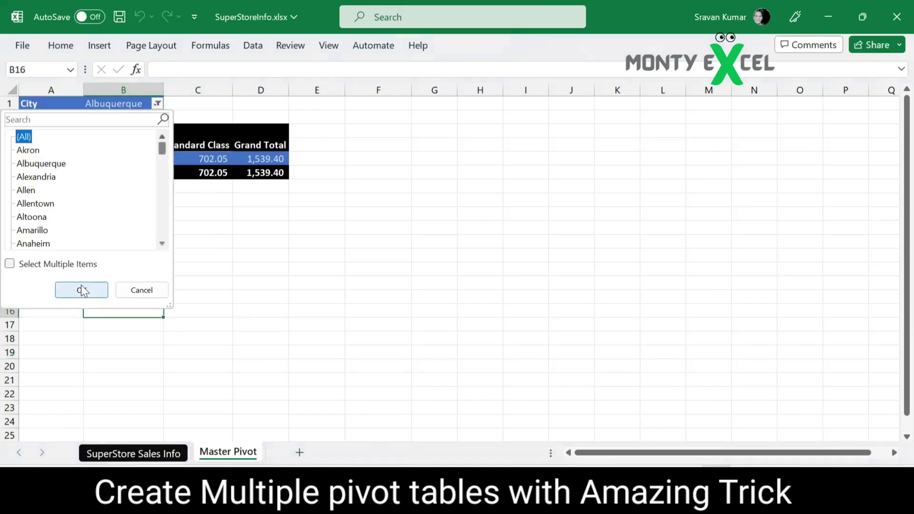
click(82, 291)
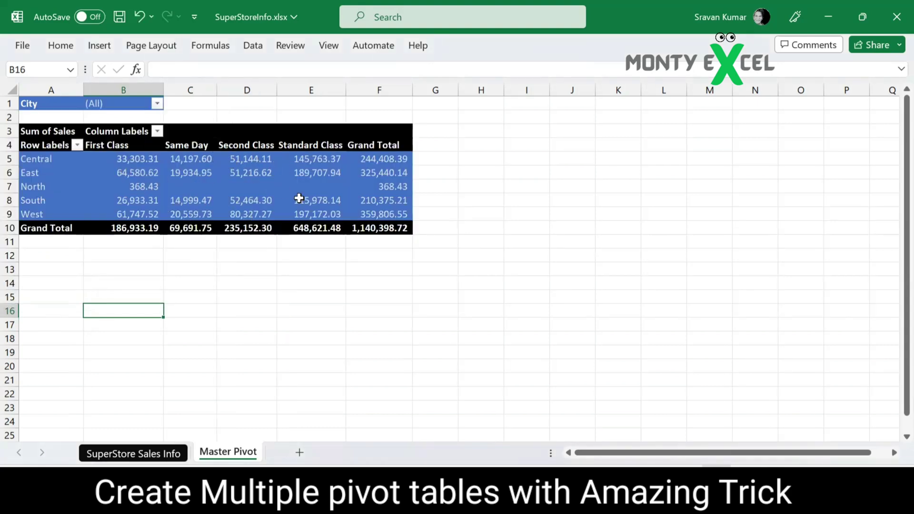
mouse_move(292, 192)
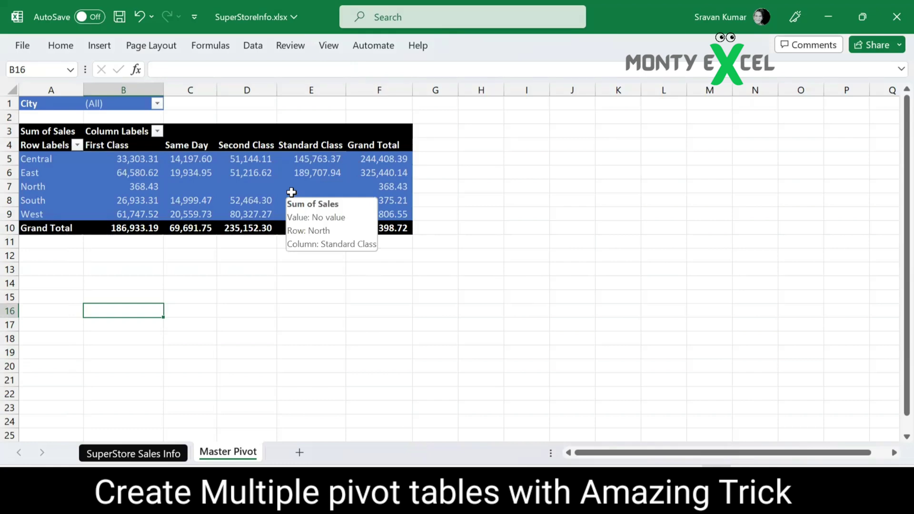
click(311, 296)
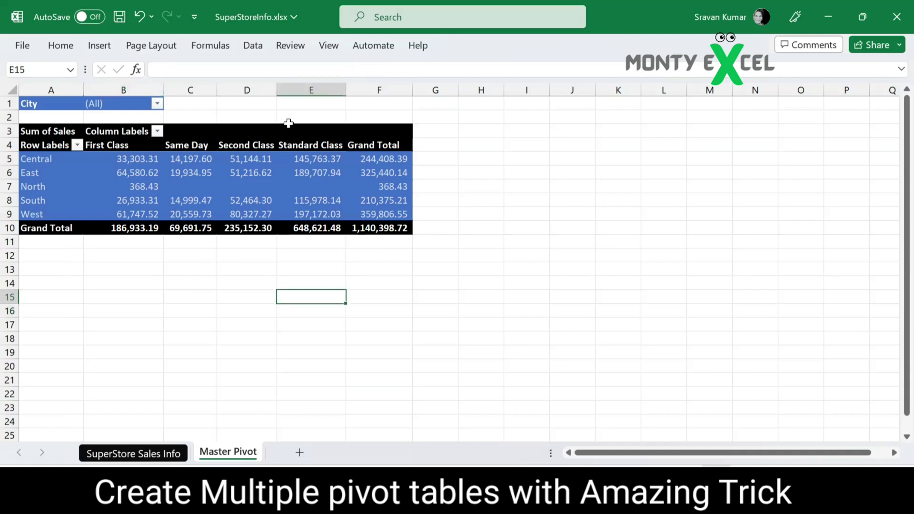
click(221, 186)
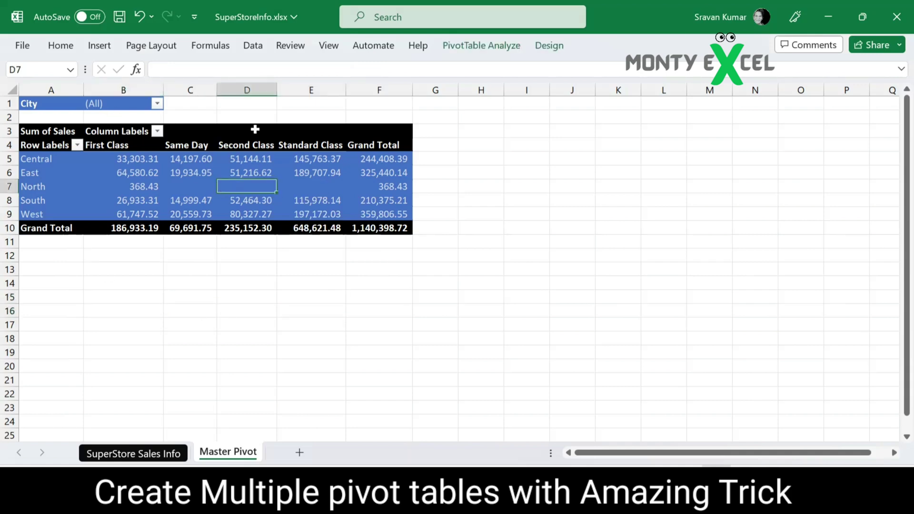
click(502, 44)
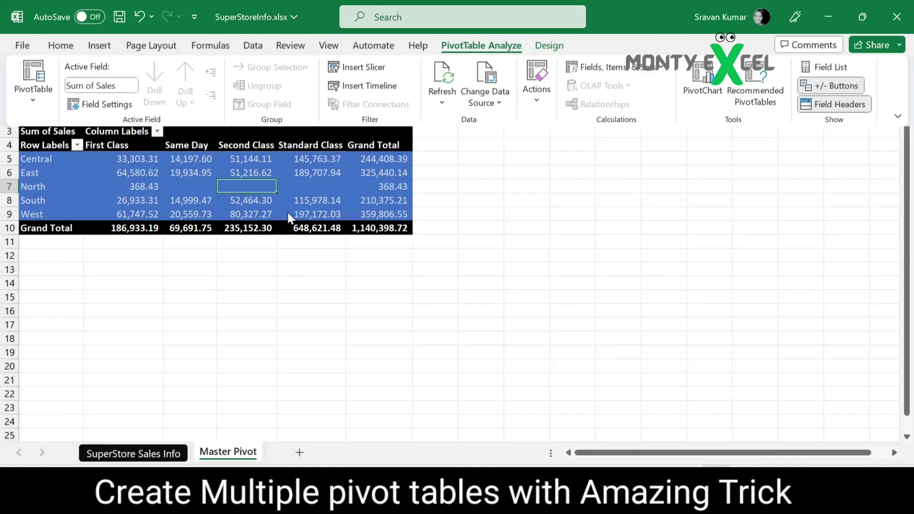
mouse_move(289, 214)
click(32, 102)
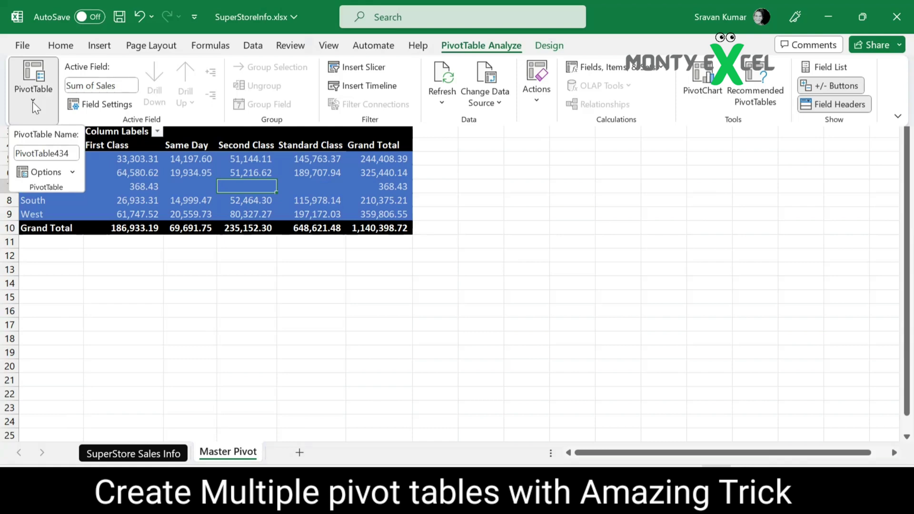
click(159, 253)
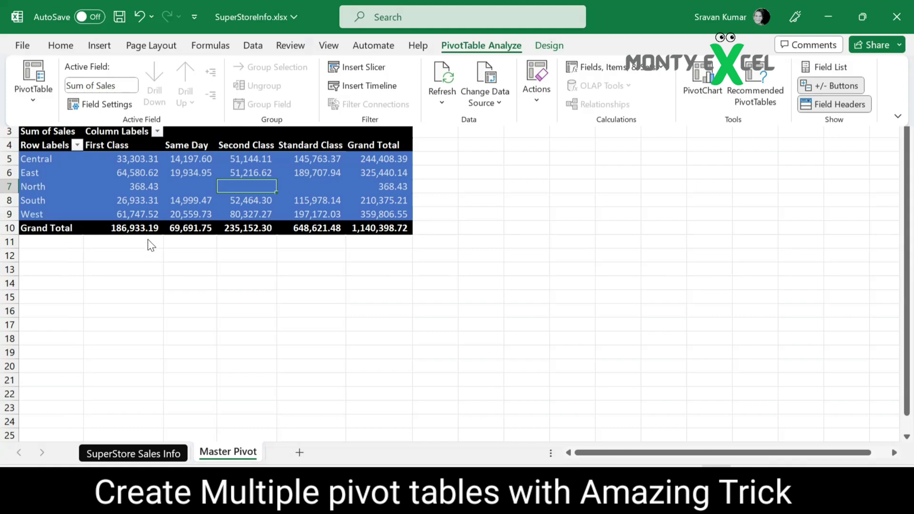
click(166, 152)
click(191, 173)
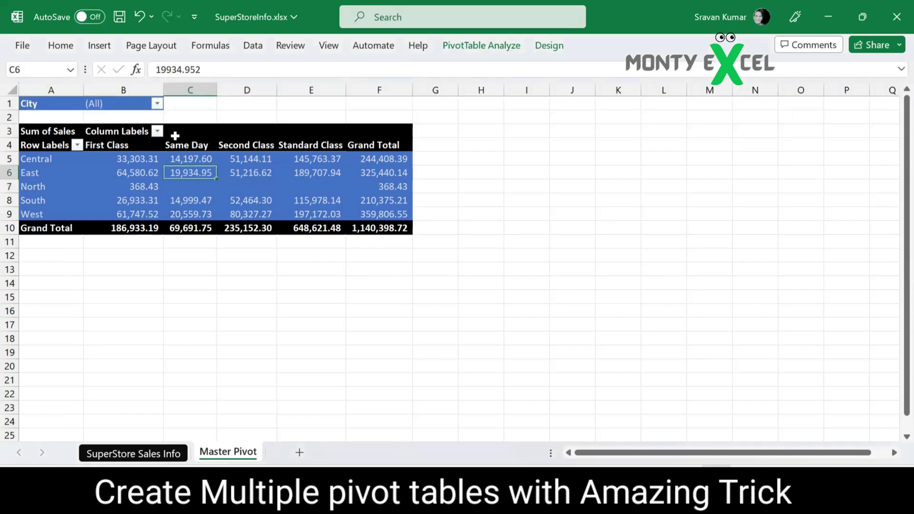
Step: Open Show Report Filter Pages from the PivotTable Options dropdown, reposition it, then close it unused
click(473, 46)
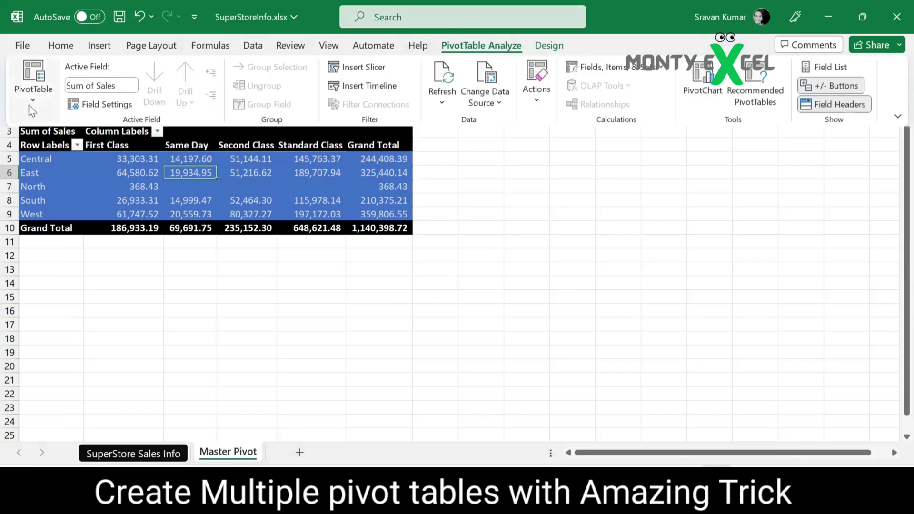
click(32, 104)
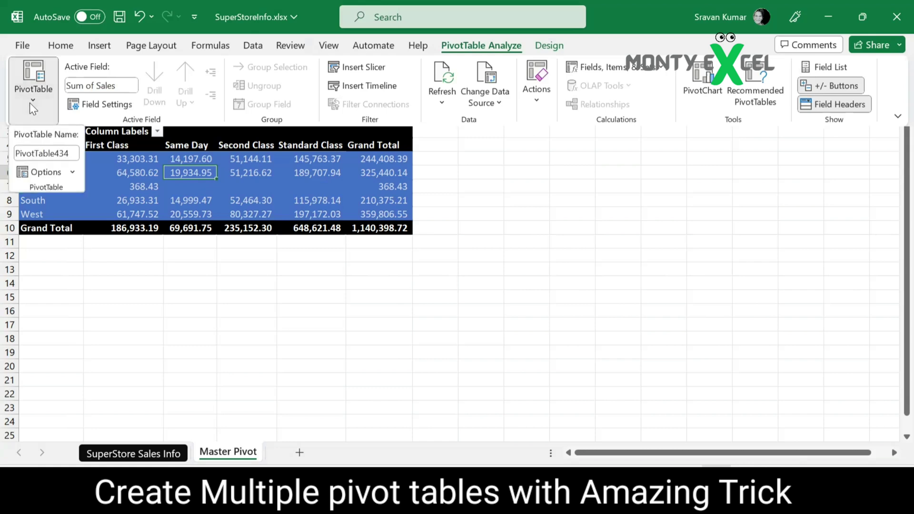
click(74, 172)
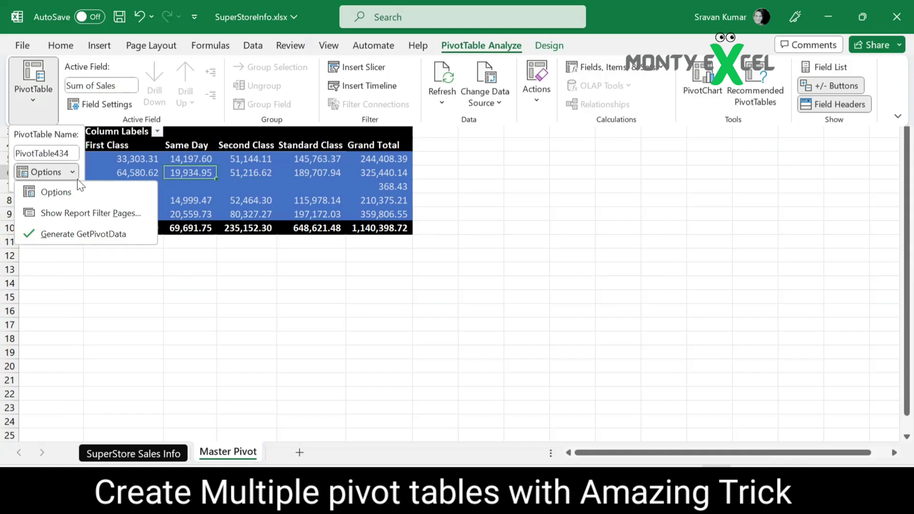
click(78, 216)
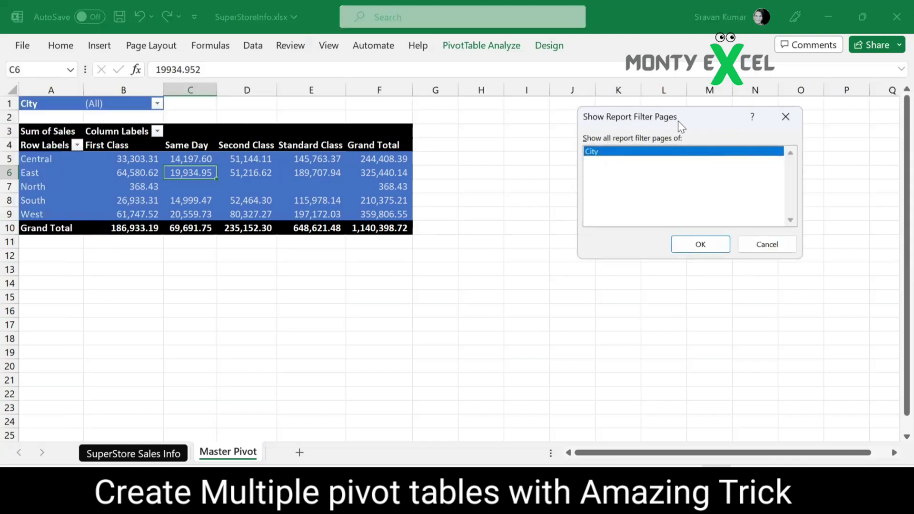
drag(678, 121, 403, 138)
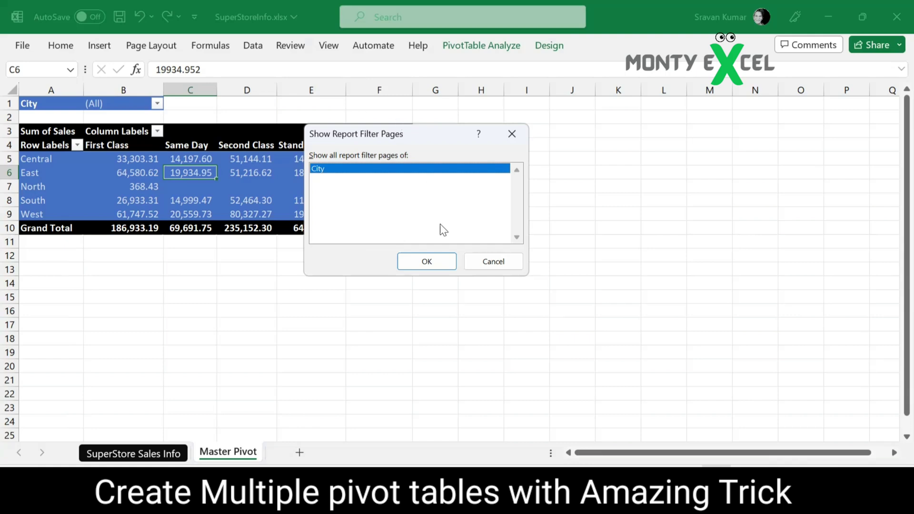
click(493, 261)
Step: Display the PivotTable Fields list via a pivot value's shortcut menu, then select the East Same Day value
right_click(238, 161)
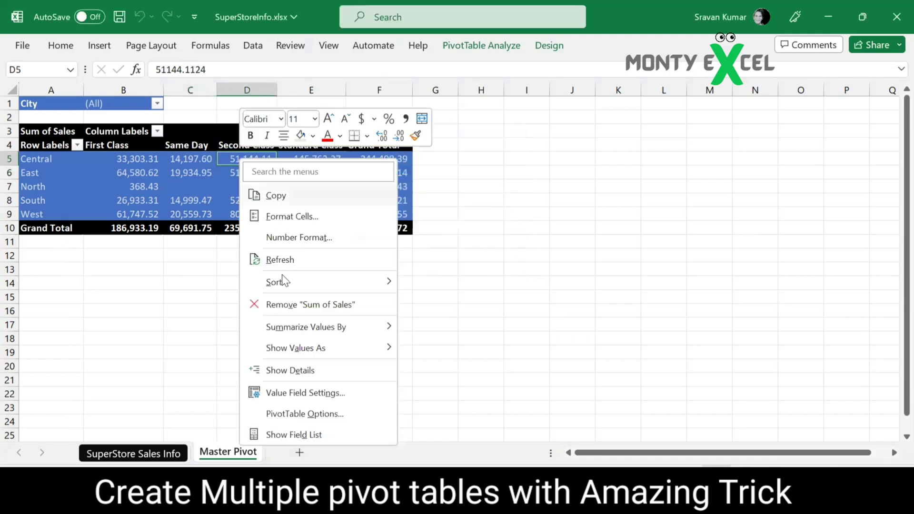
click(296, 435)
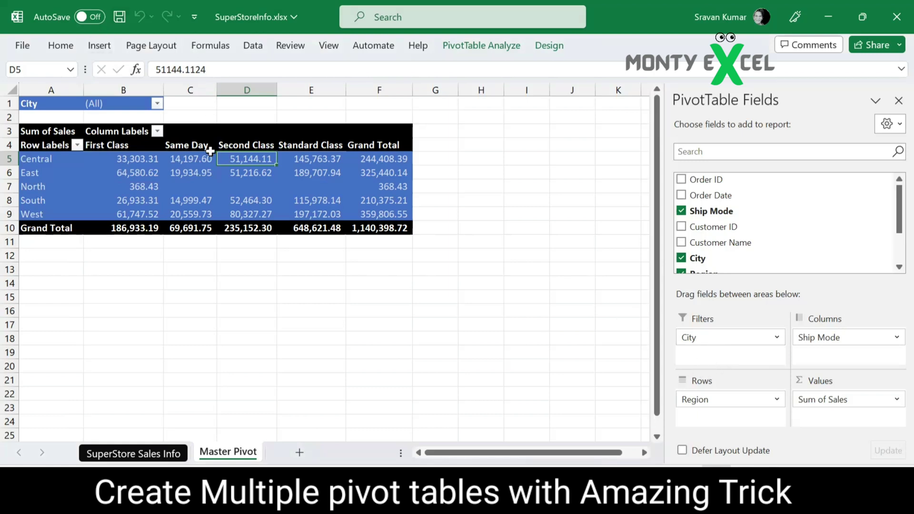
click(181, 169)
Step: Open Show Report Filter Pages under PivotTable Analyze > Options, with City as the page field
click(480, 47)
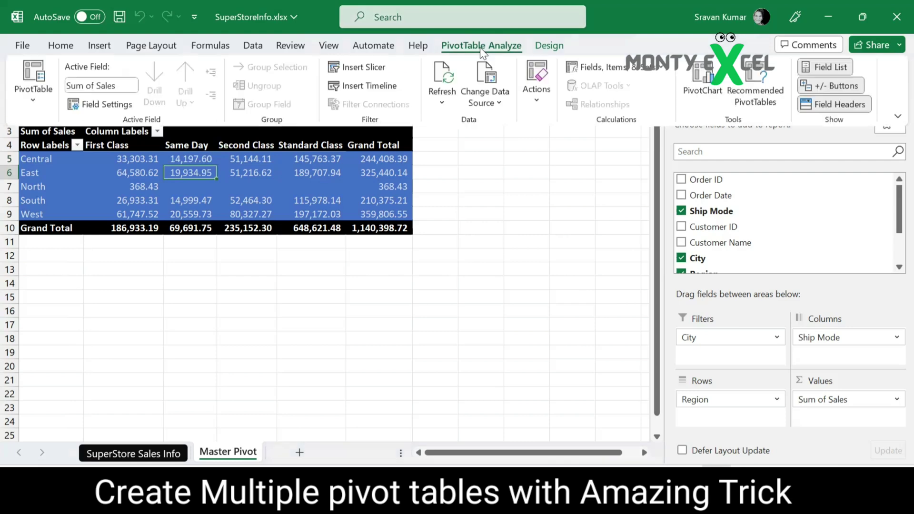
click(30, 105)
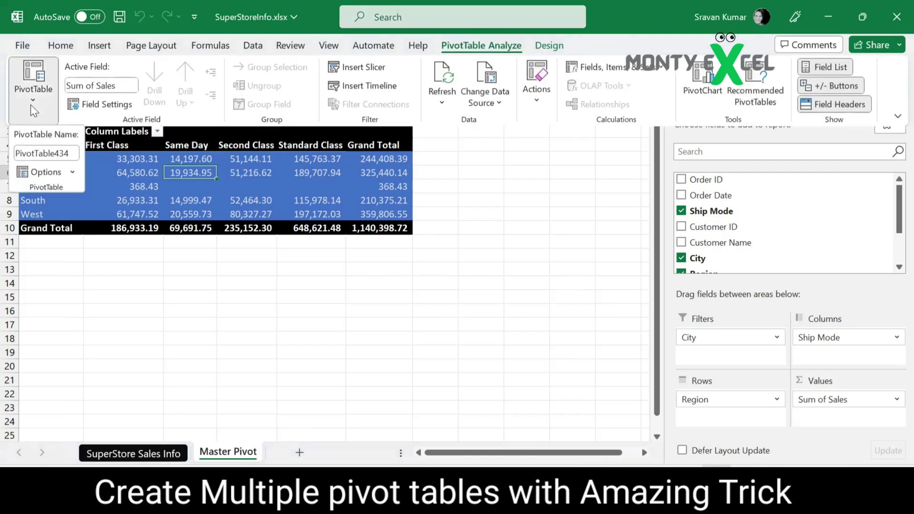
click(73, 171)
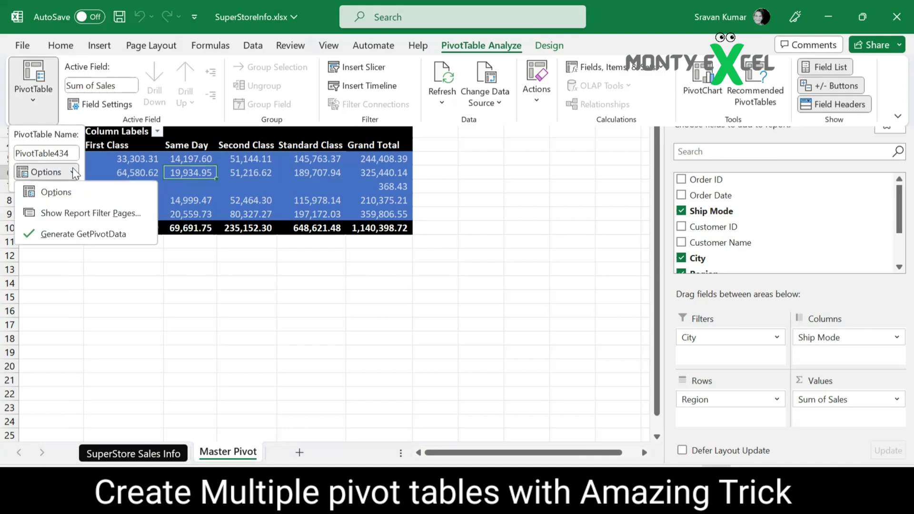
click(76, 214)
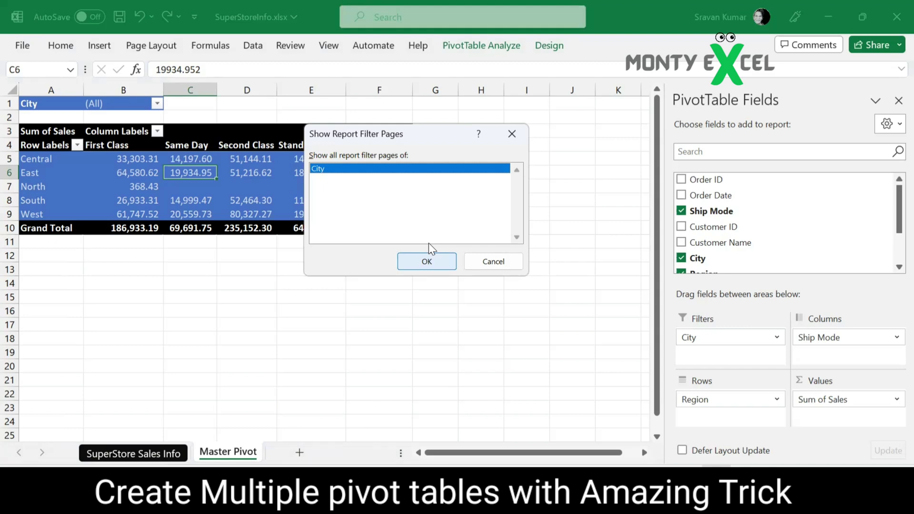
Step: Confirm the dialog to create a pivot sheet per City, such as Akron and Albuquerque
click(429, 246)
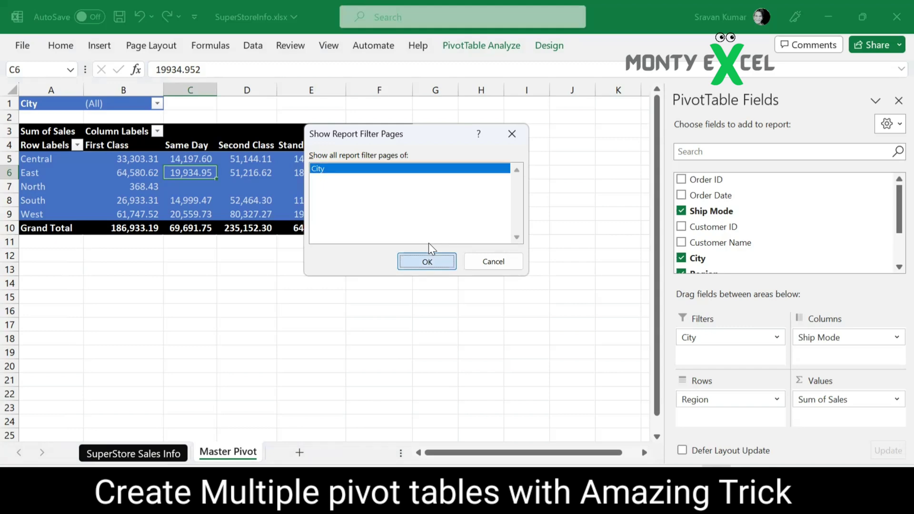